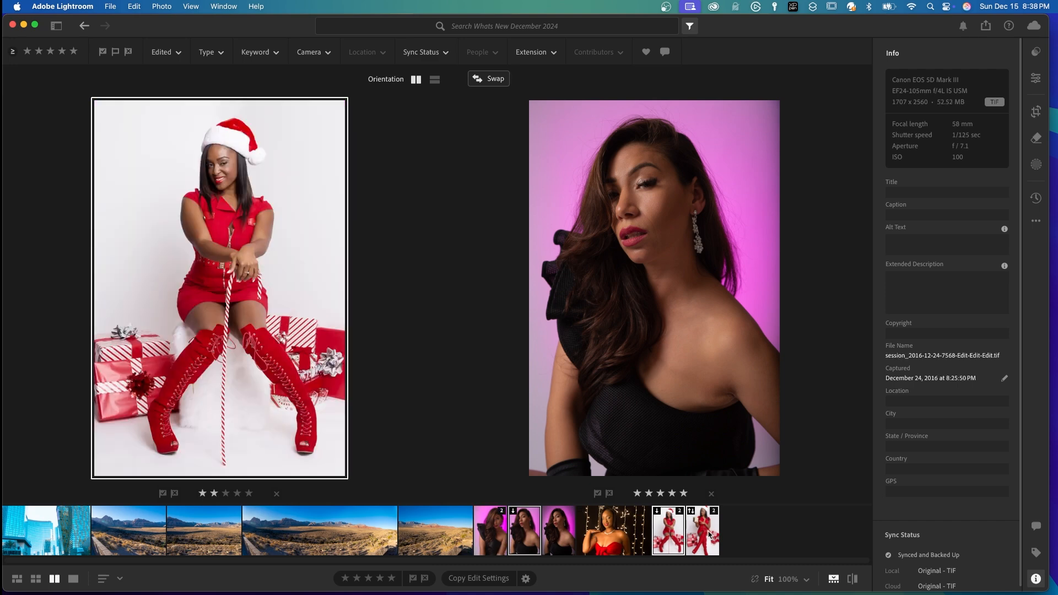
left_click(704, 534)
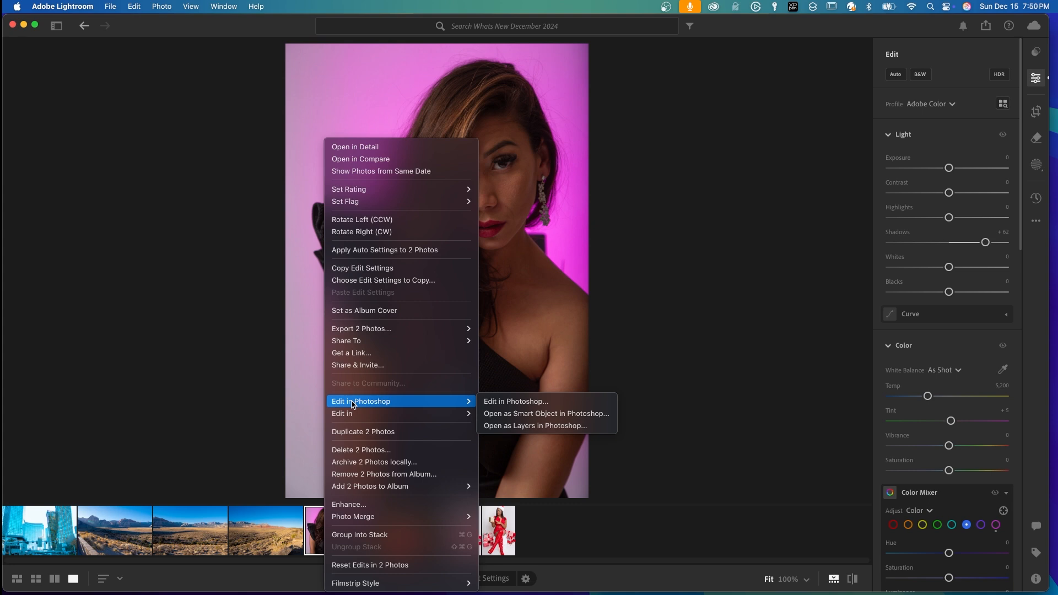
Open the pink-background portrait in Photoshop and set its Brightness/Contrast adjustment layer to brightness 18 and contrast -15
left_click(497, 403)
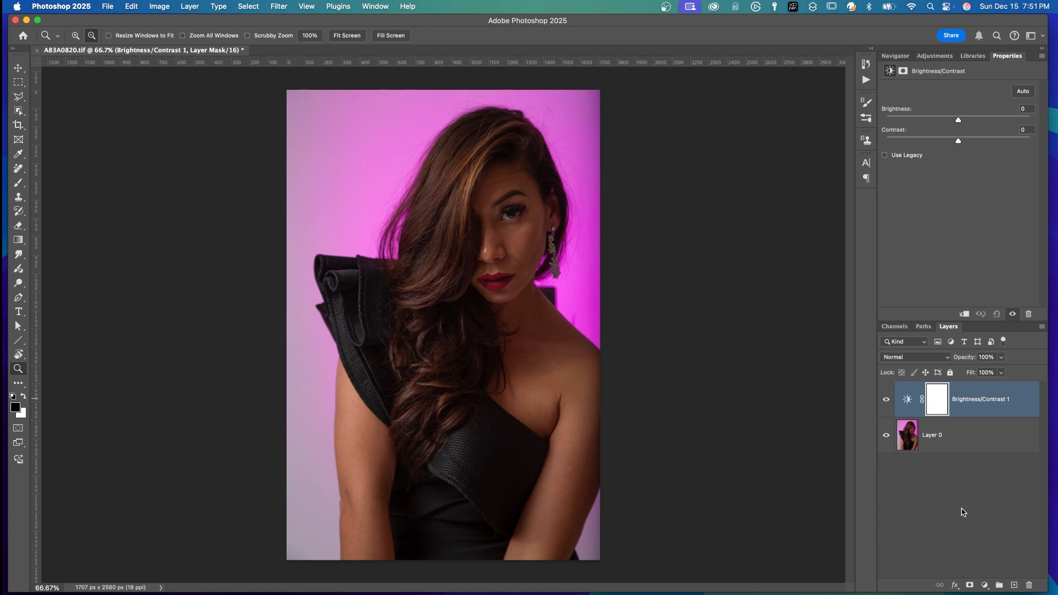
left_click(907, 399)
left_click_drag(959, 120, 937, 141)
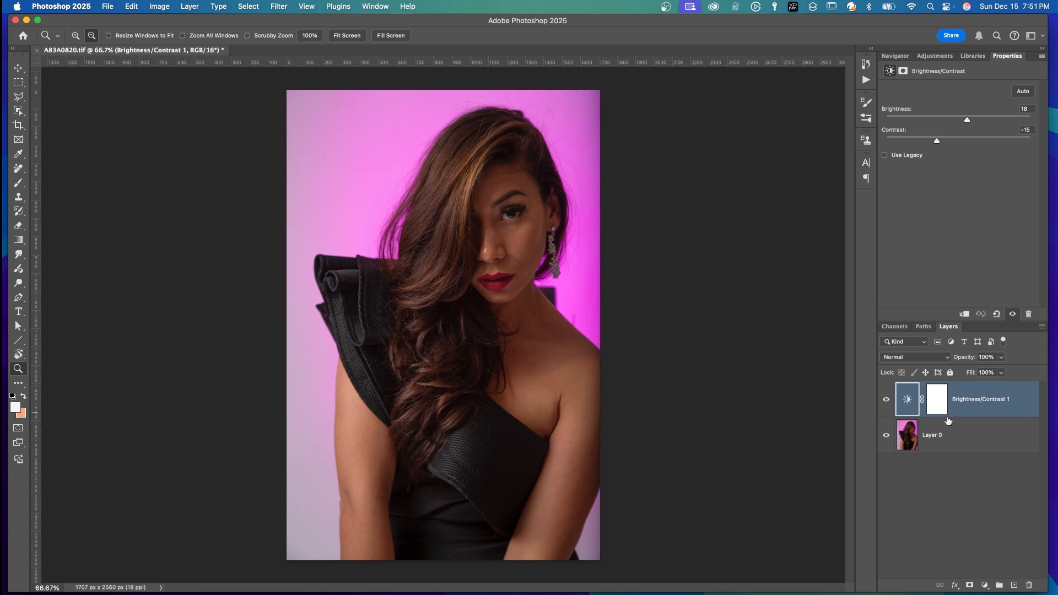
Add a Hue/Saturation adjustment layer, target the background's Magentas by sampling the image, and set their saturation to +24
left_click(985, 585)
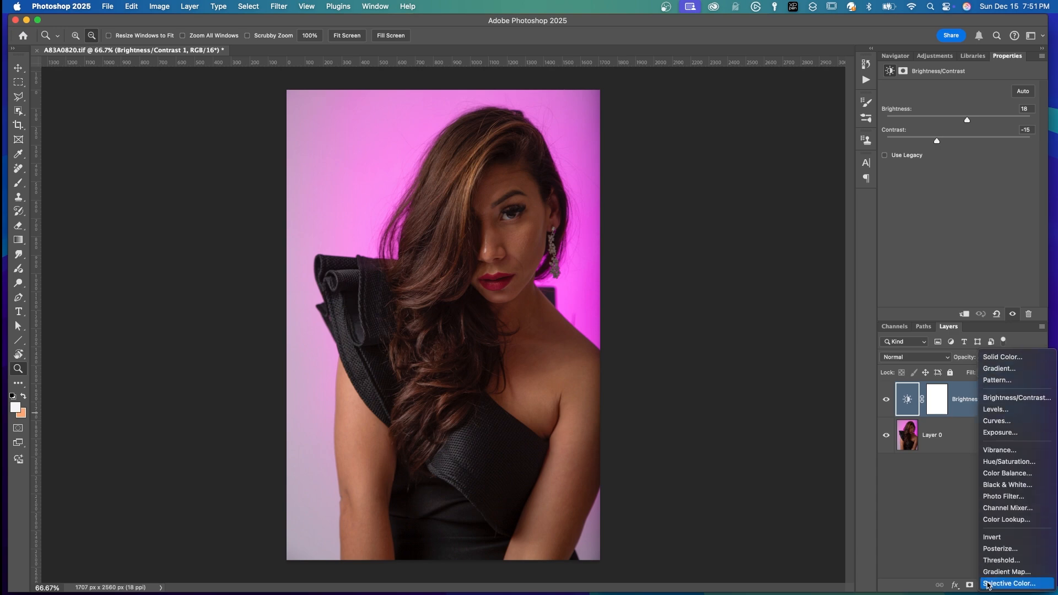
left_click(998, 461)
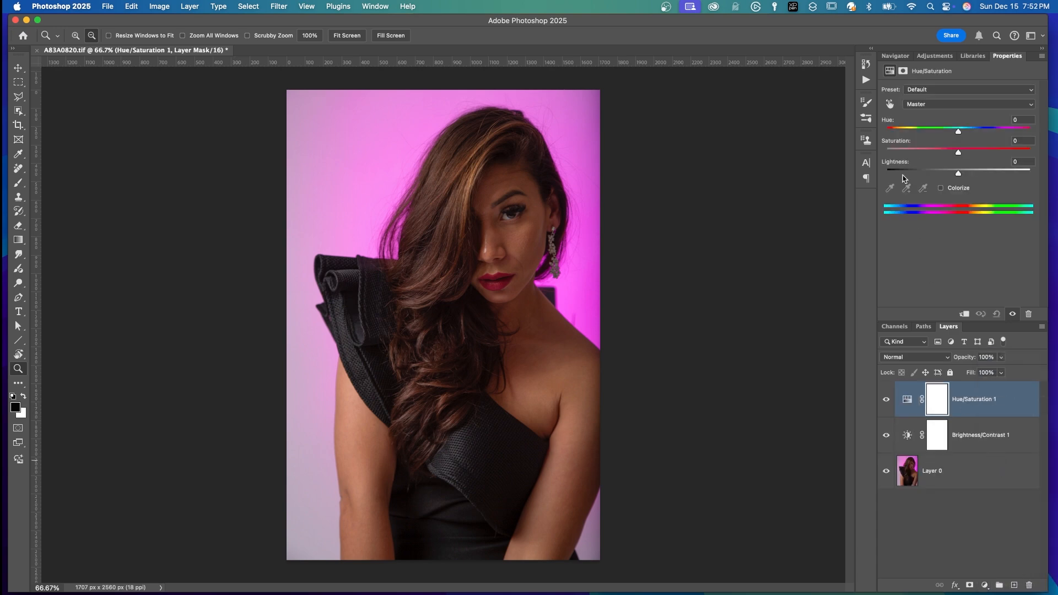
left_click(890, 104)
left_click(568, 149)
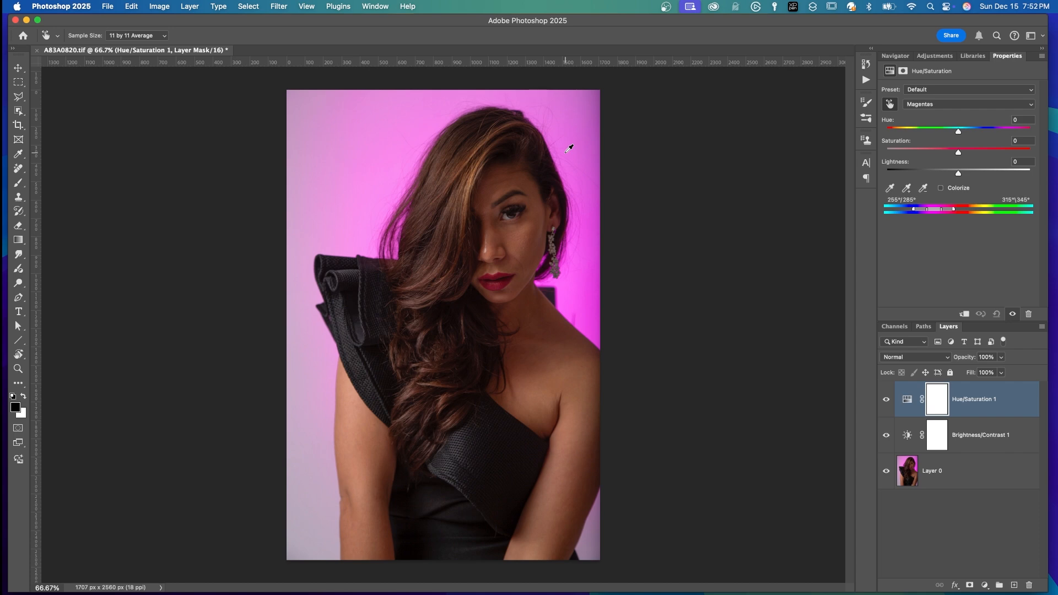
left_click_drag(958, 152, 976, 154)
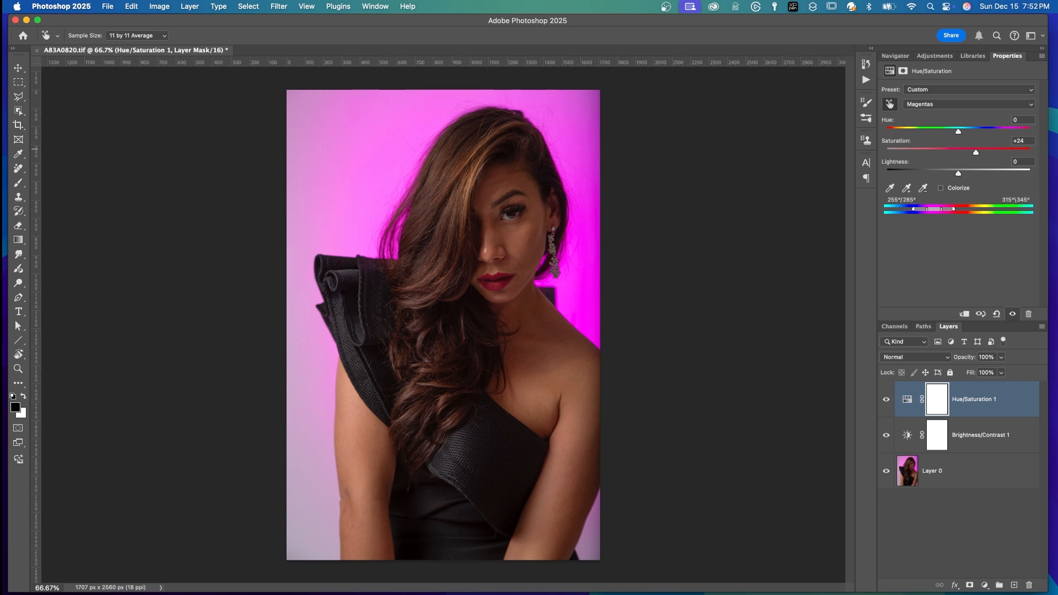
Save and close the edited portrait, and show the first version in its stack in Lightroom
left_click(107, 6)
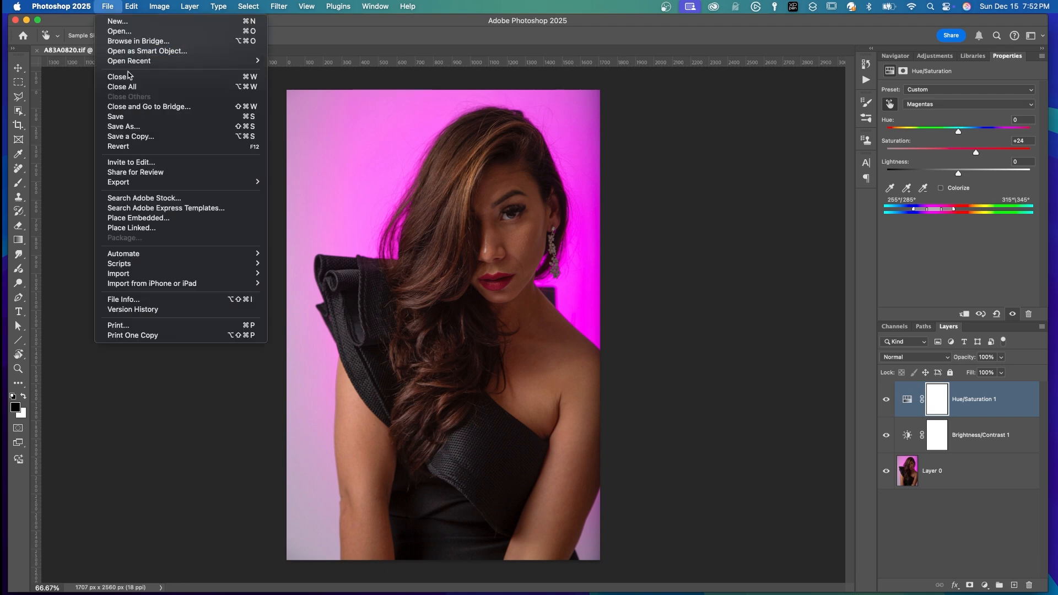
left_click(131, 122)
left_click(109, 6)
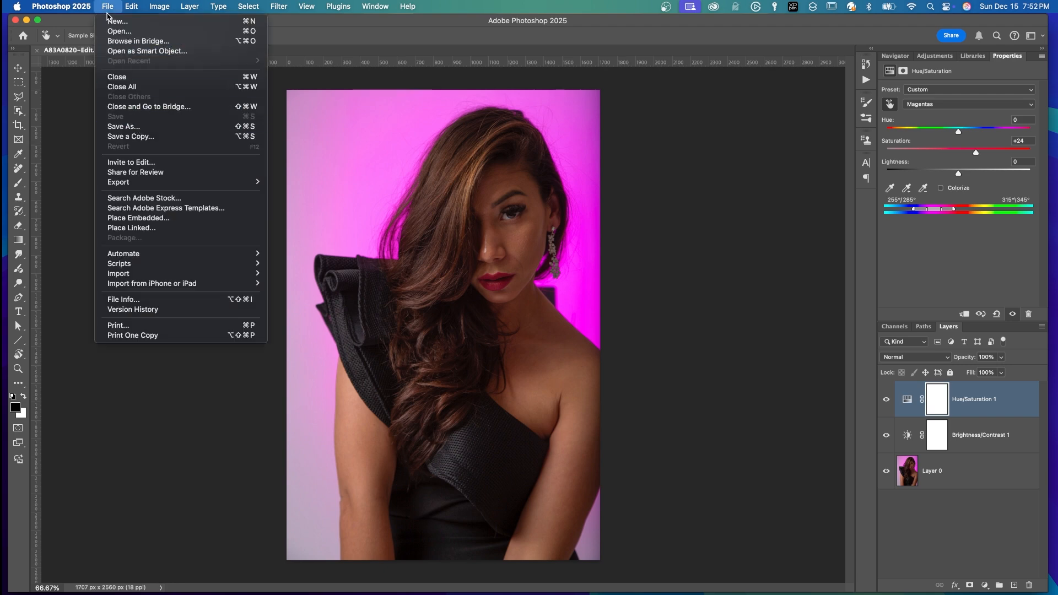
left_click(126, 80)
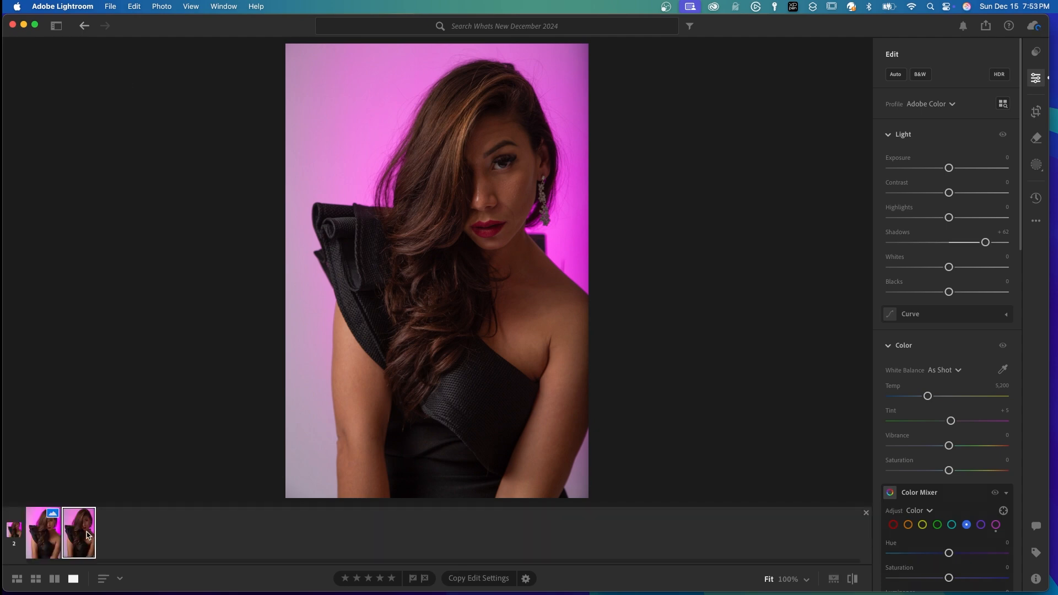
left_click(46, 539)
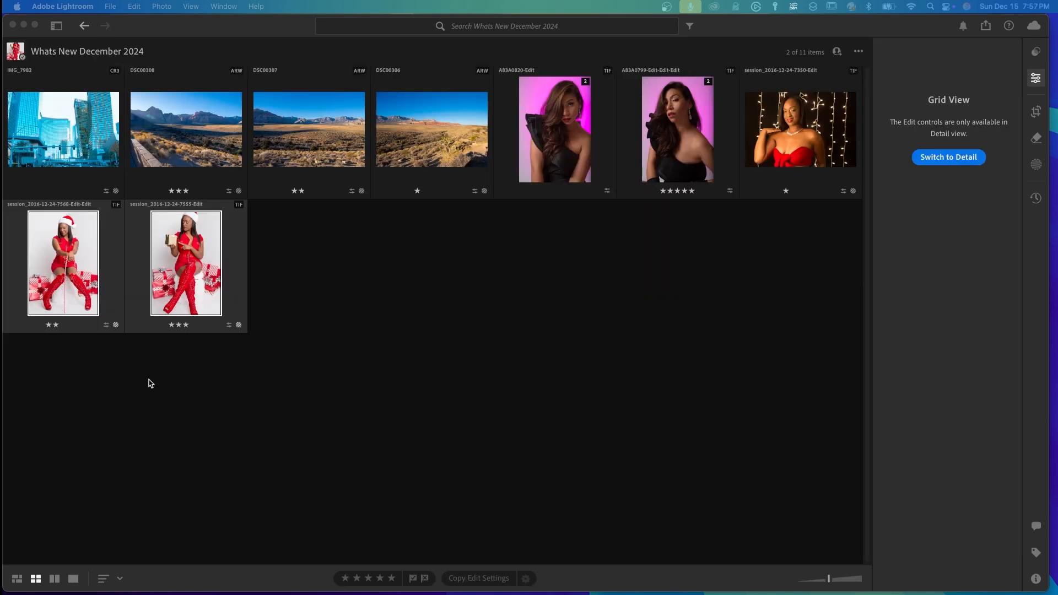
Open the two selected Santa-hat photos from the Lightroom grid in Photoshop for editing
right_click(181, 283)
mouse_move(235, 423)
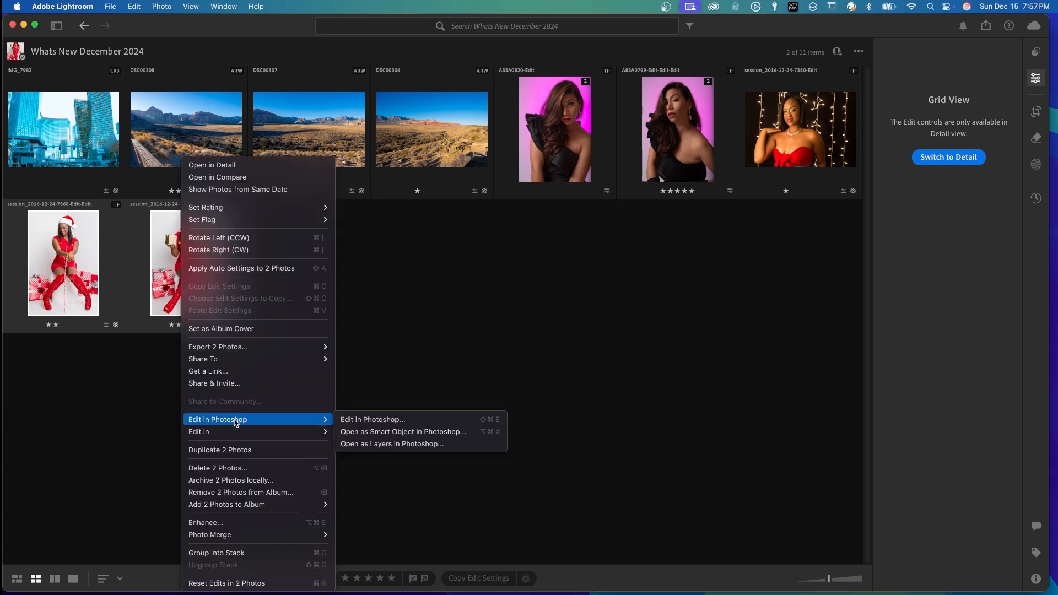
left_click(353, 421)
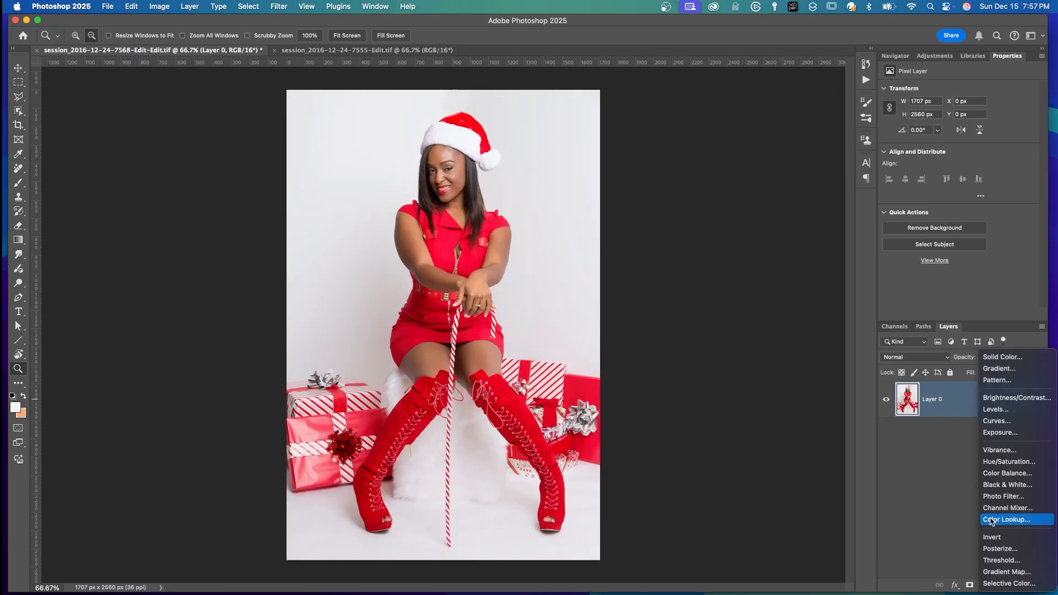
Add a Color Lookup adjustment with DarkSkinPlus.CUBE at 45% opacity to the candy-cane photo
left_click(992, 522)
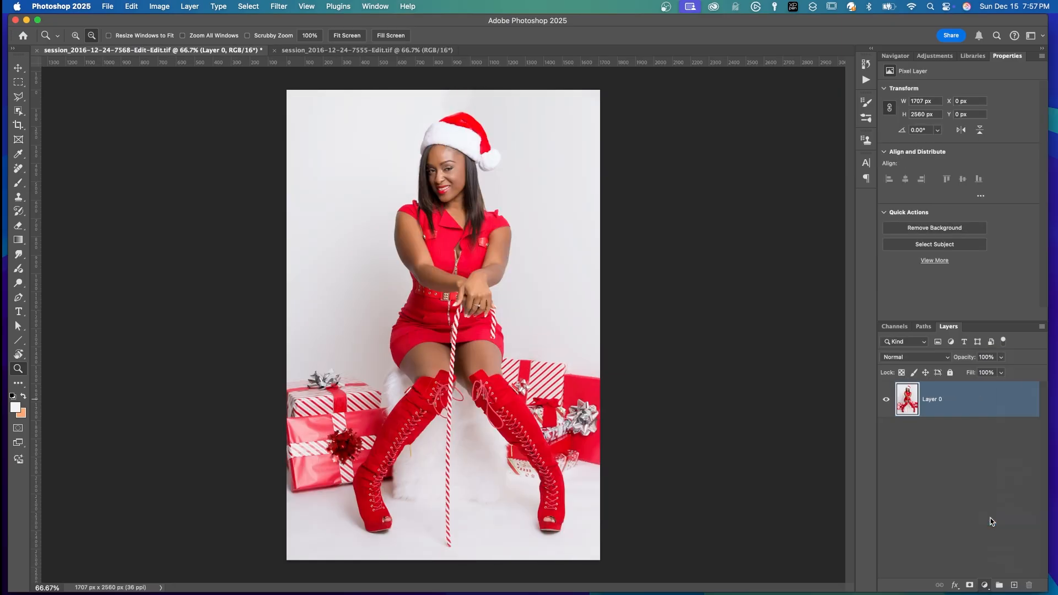
left_click(996, 90)
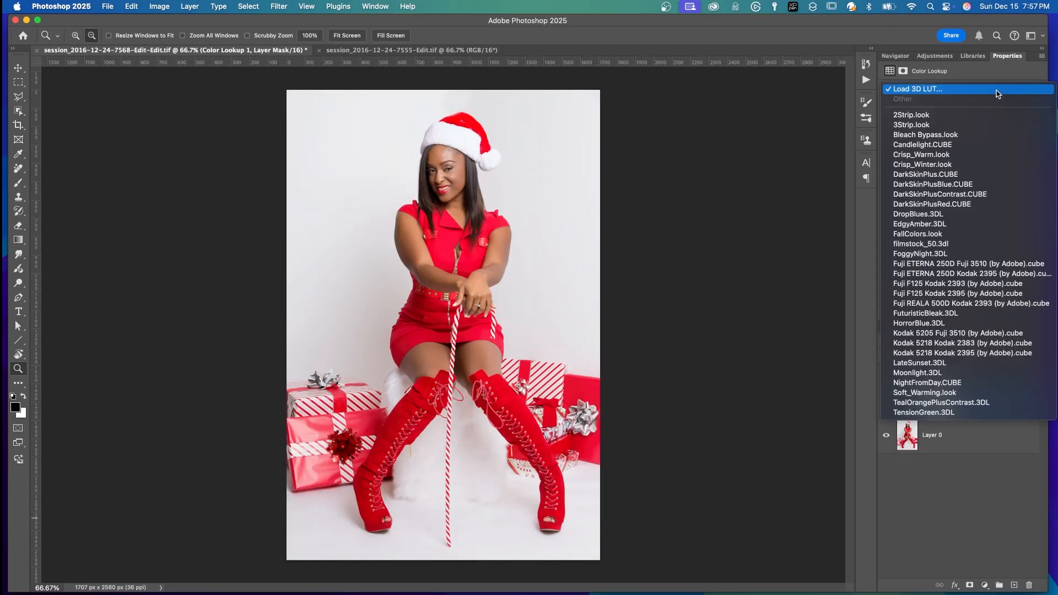
left_click_drag(976, 371, 974, 371)
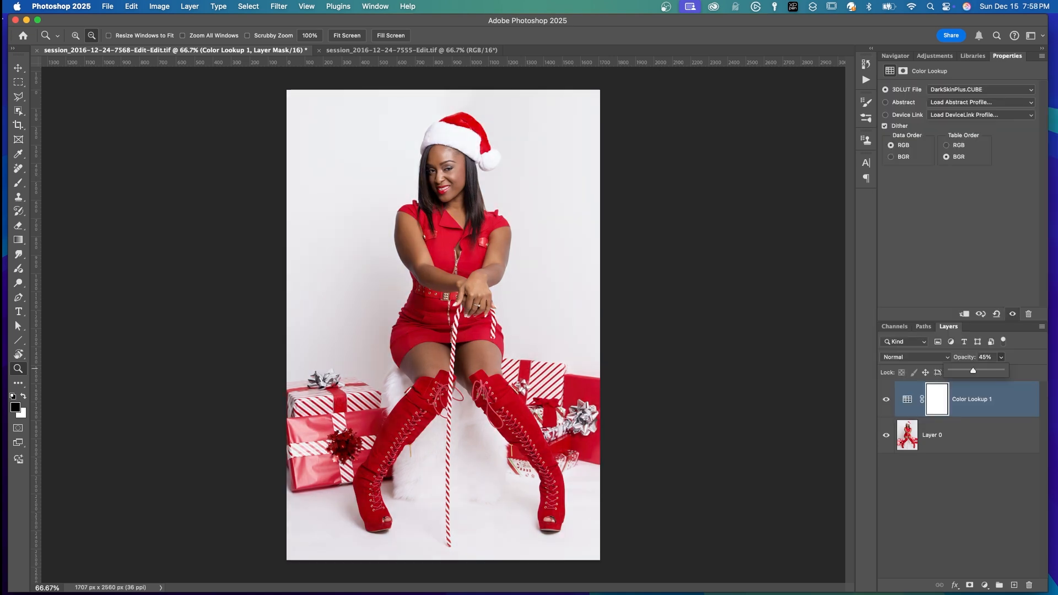
Unlock the gift-box photo's background and add a Color Lookup adjustment using DarkSkinPlus.CUBE at 43% opacity
left_click(75, 54)
left_click(386, 51)
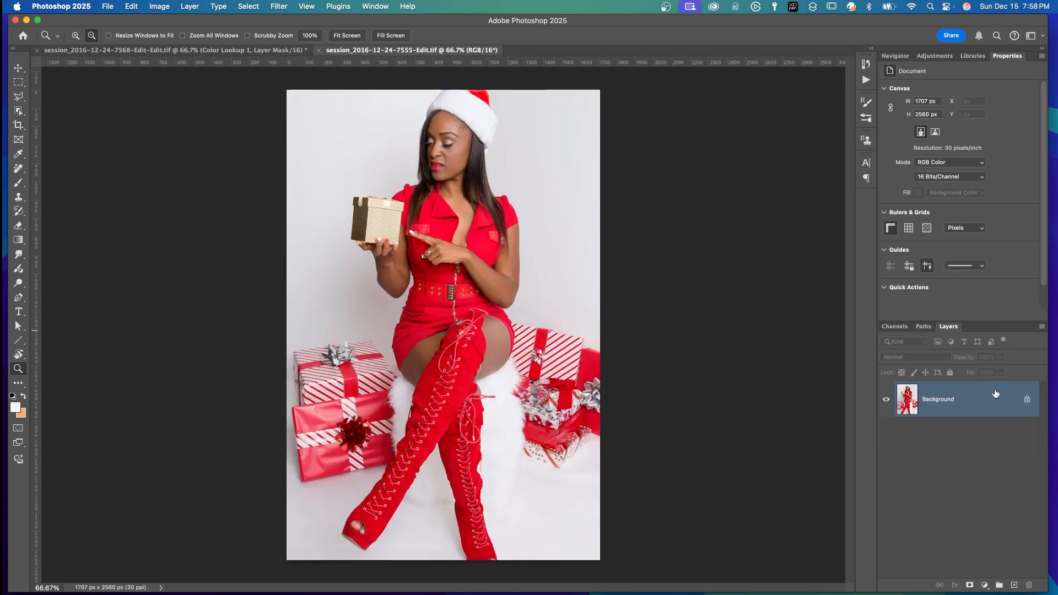
left_click(1028, 399)
left_click(986, 585)
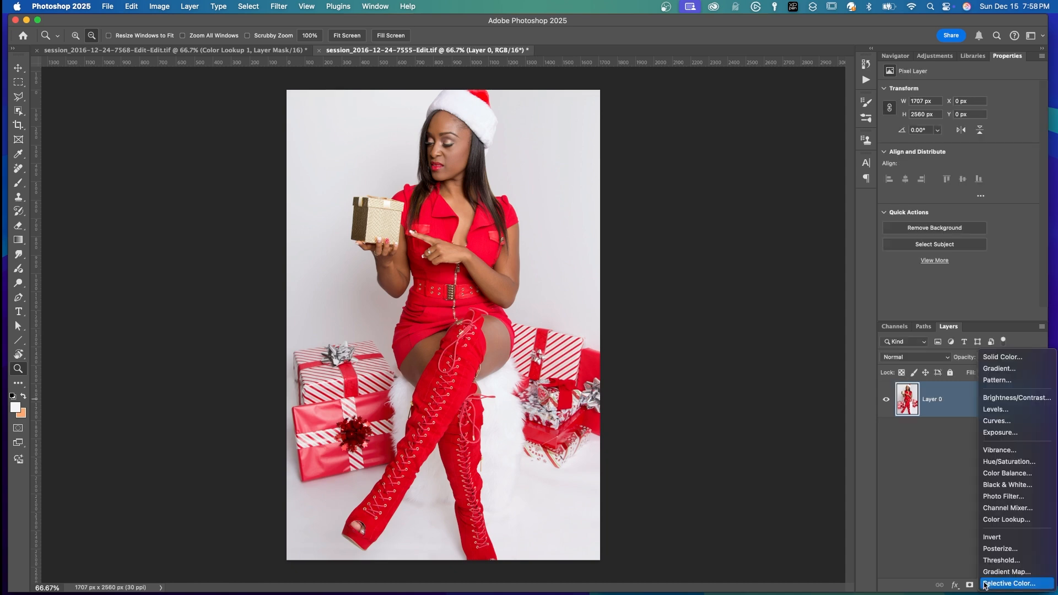
left_click(998, 521)
left_click(968, 92)
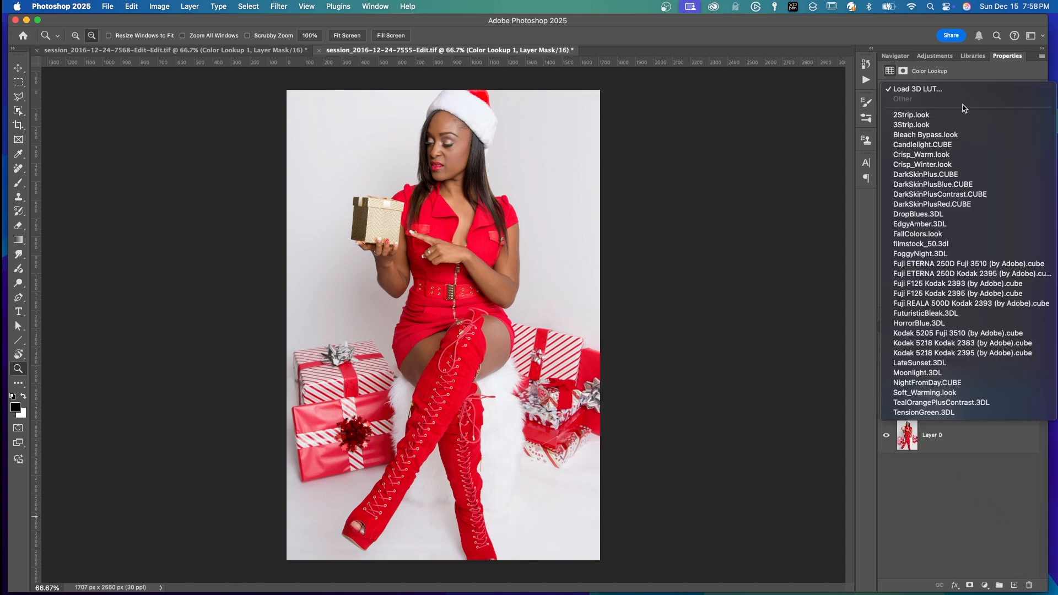
left_click(932, 175)
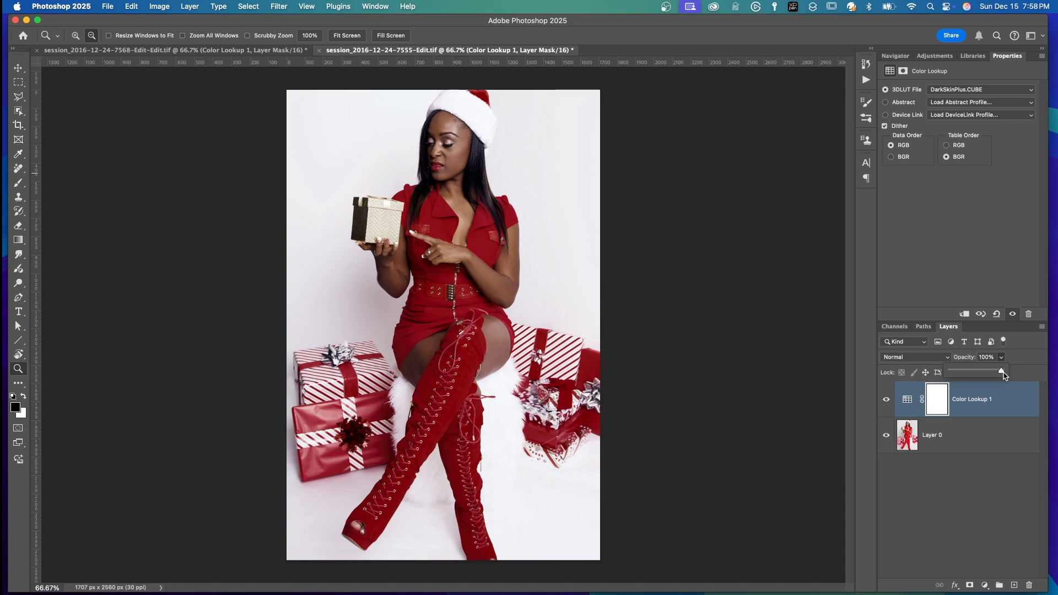
left_click_drag(1003, 375, 974, 373)
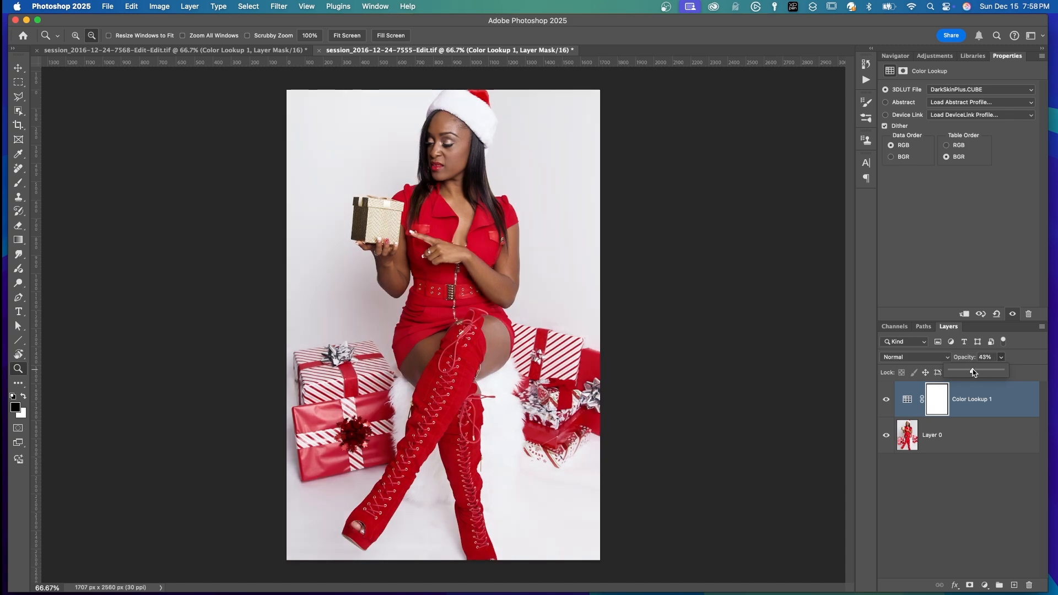
left_click(999, 406)
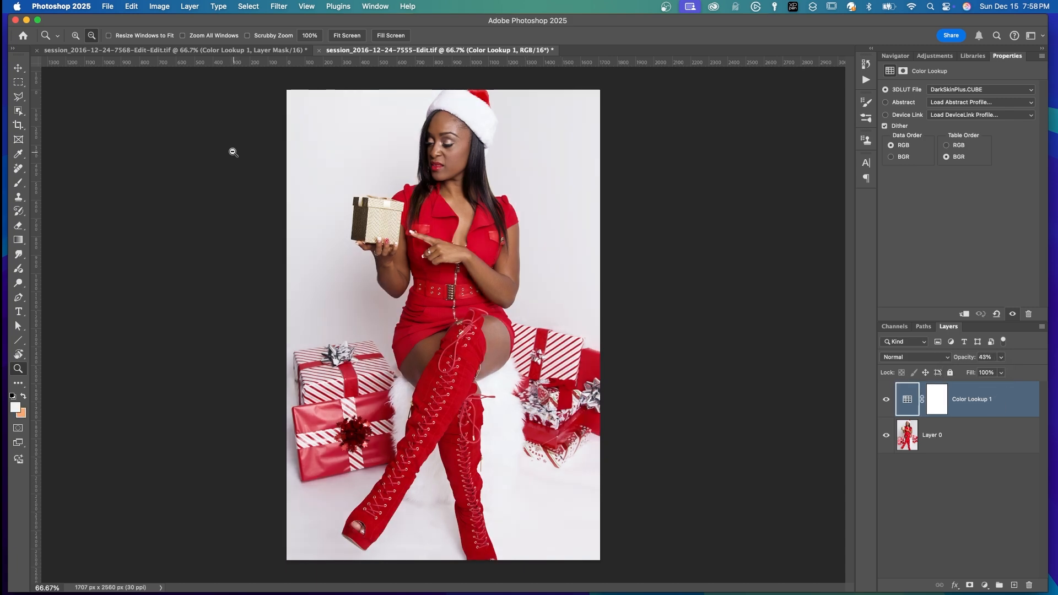
Save and close both adjusted Santa-hat photos, the gift-box photo first, returning to Photoshop for the candy-cane one
left_click(106, 7)
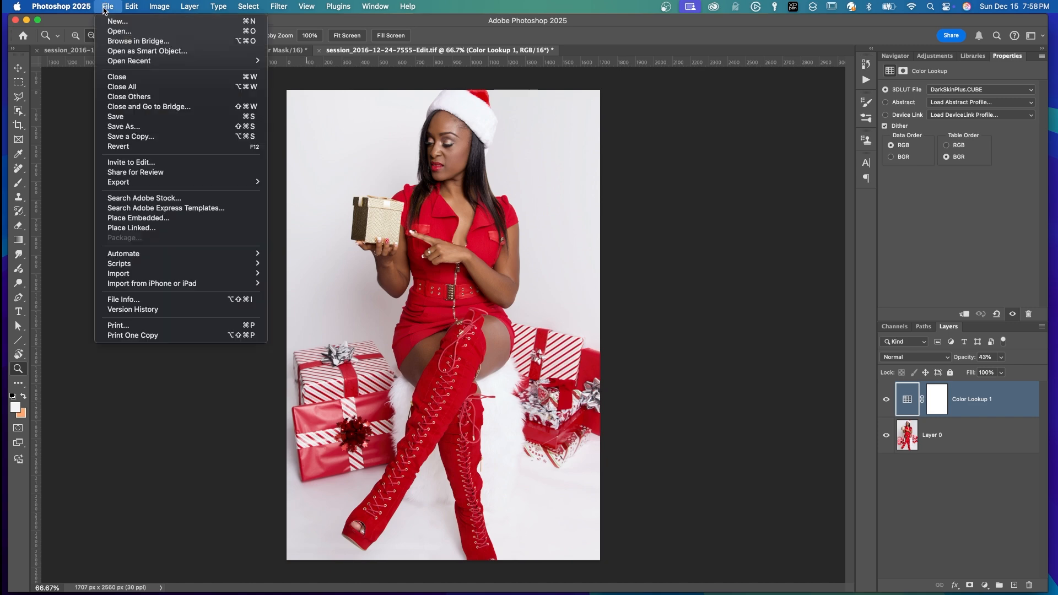
left_click(118, 76)
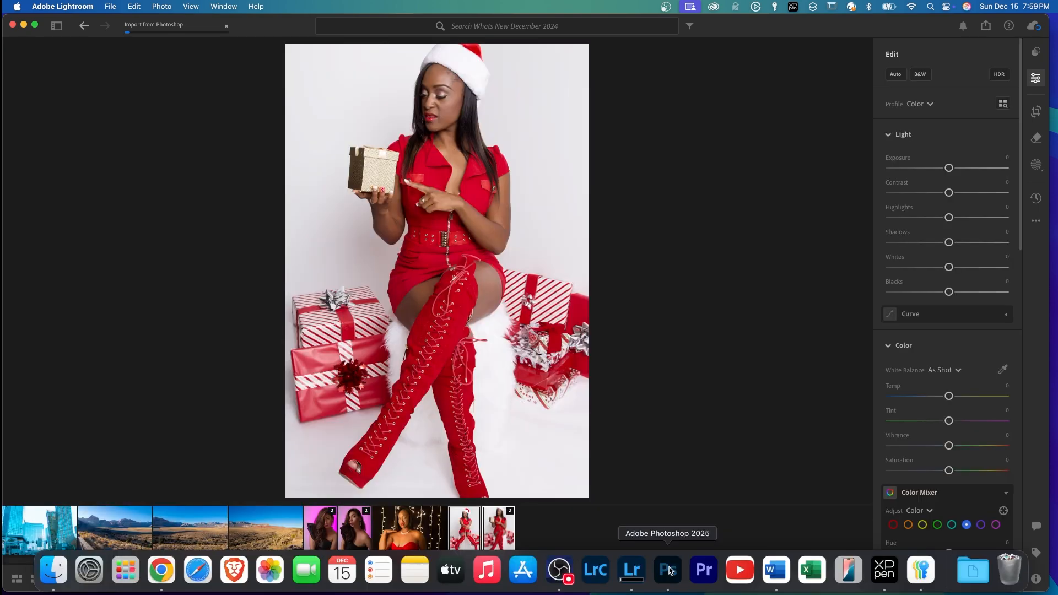
left_click(671, 569)
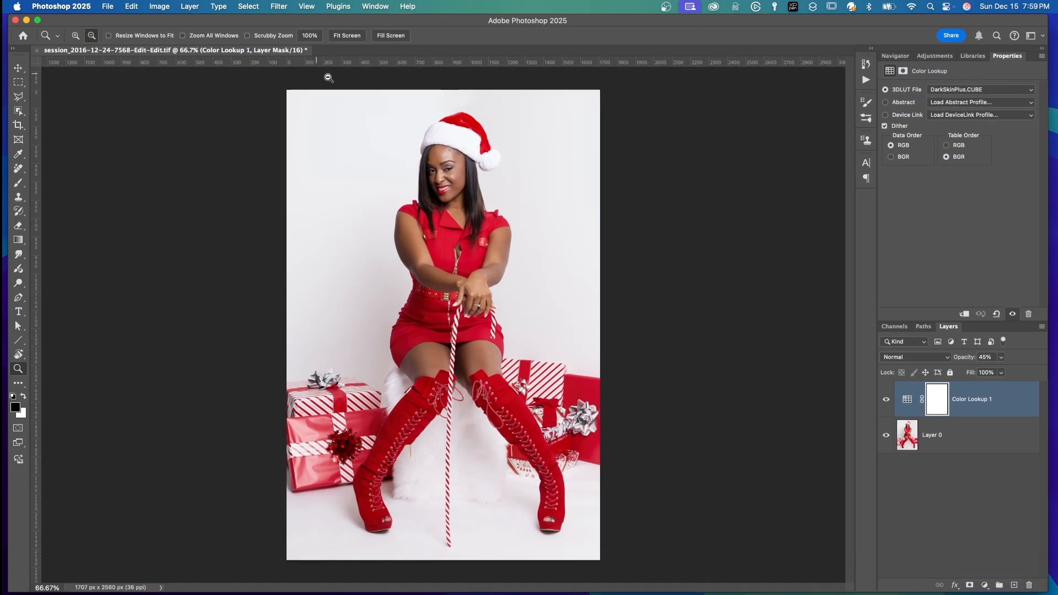
left_click(109, 7)
left_click(142, 116)
left_click(111, 7)
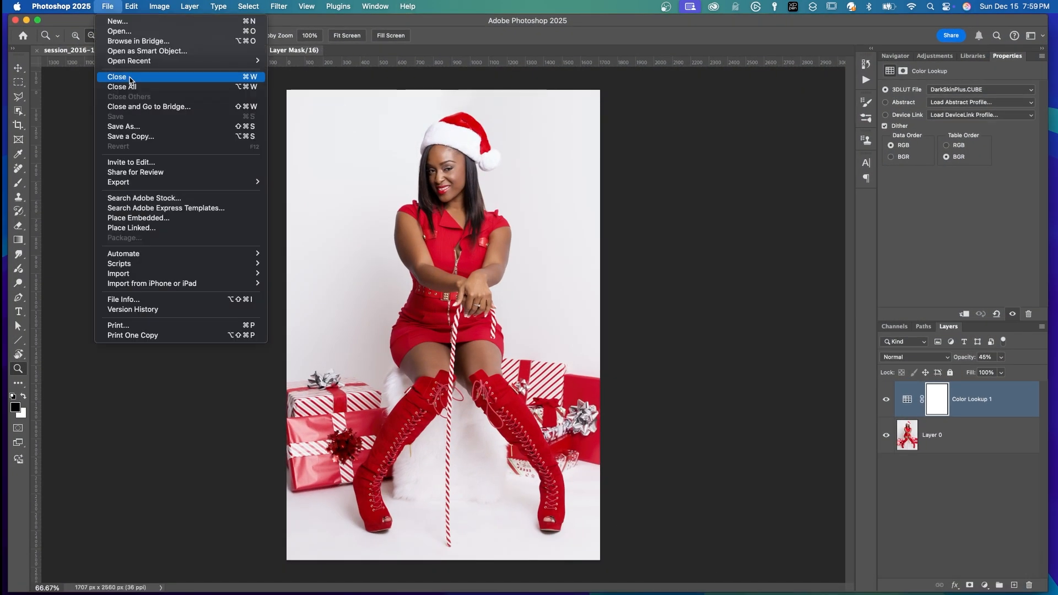
left_click(131, 80)
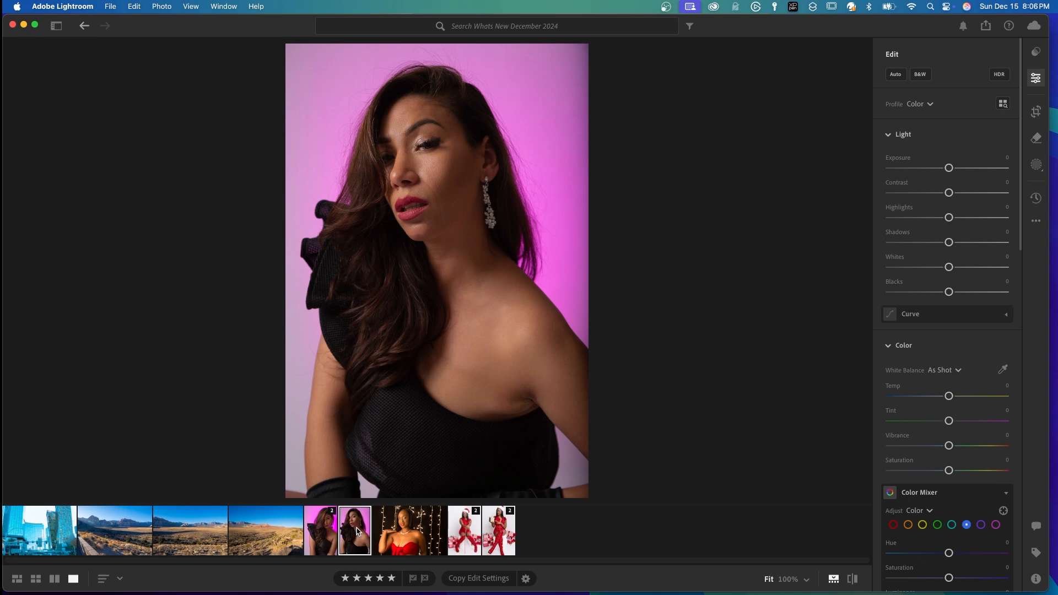
Open the second pink-background portrait from the Lightroom filmstrip as a Smart Object in Photoshop
right_click(355, 531)
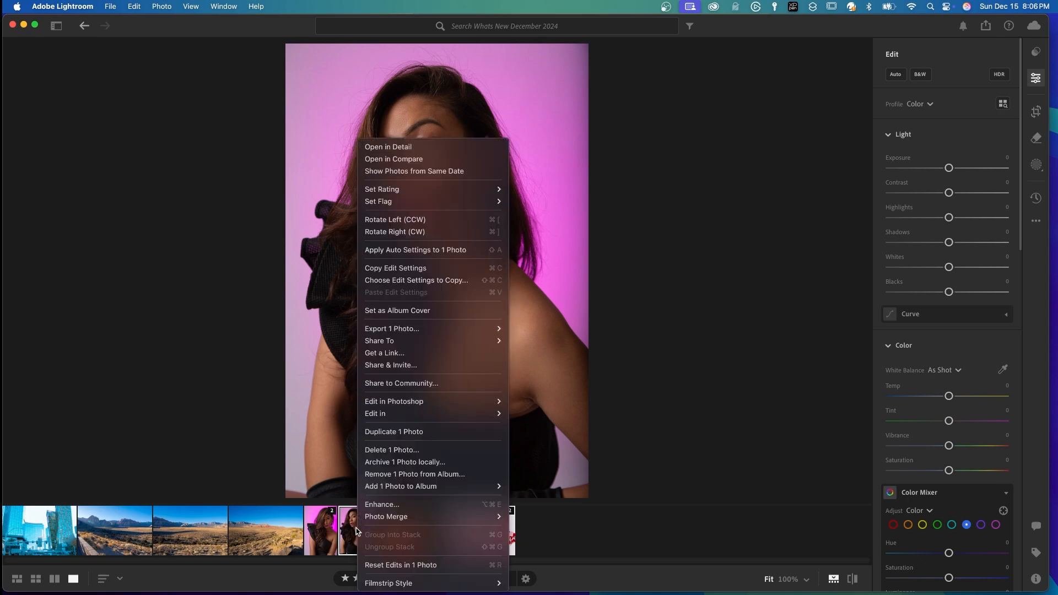
mouse_move(419, 404)
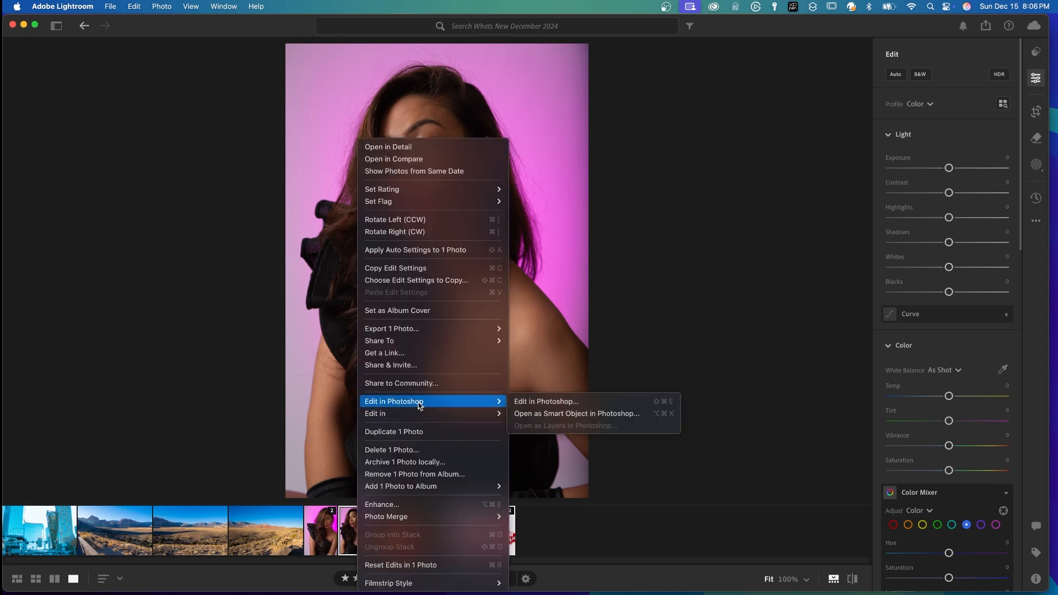
left_click(536, 414)
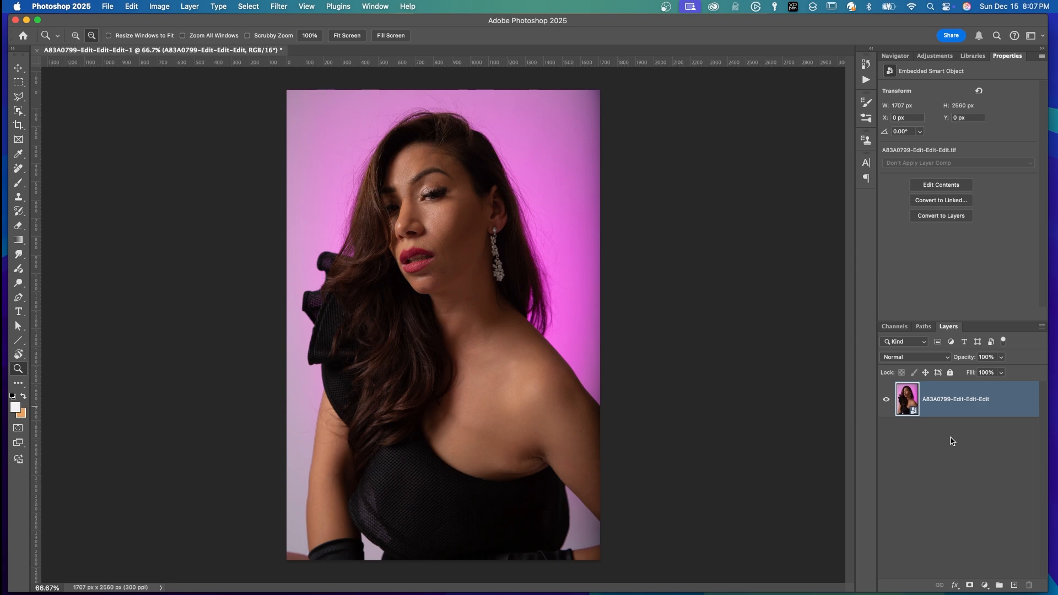
Open the Smart Object in Camera Raw and set Texture to -28, Clarity to -11 and Vignette to -42
double_click(913, 405)
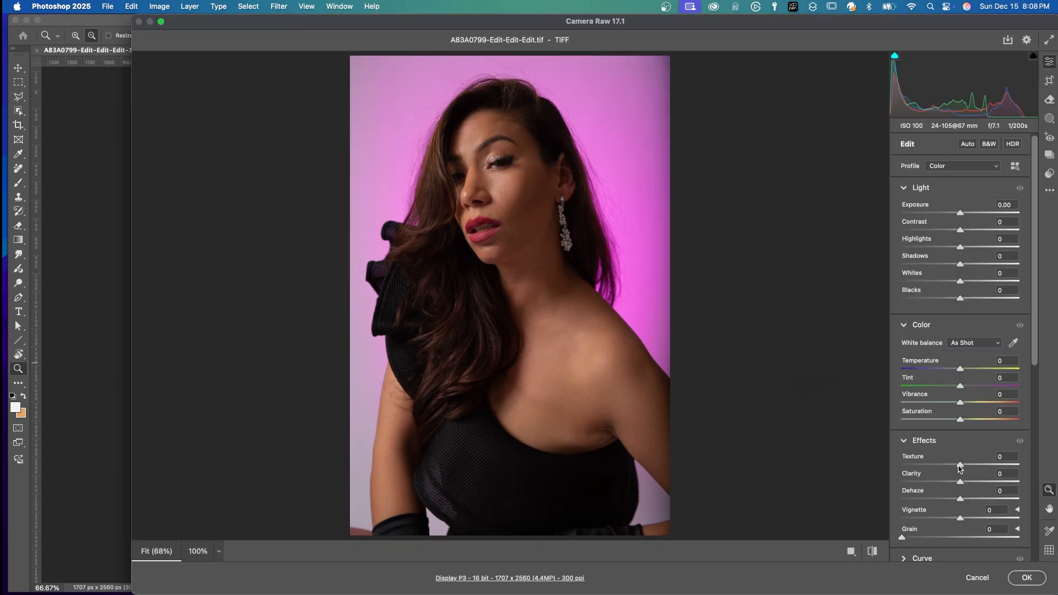
mouse_move(960, 468)
left_mouse_down()
mouse_move(943, 467)
mouse_move(953, 482)
left_mouse_up()
left_click_drag(960, 519, 938, 520)
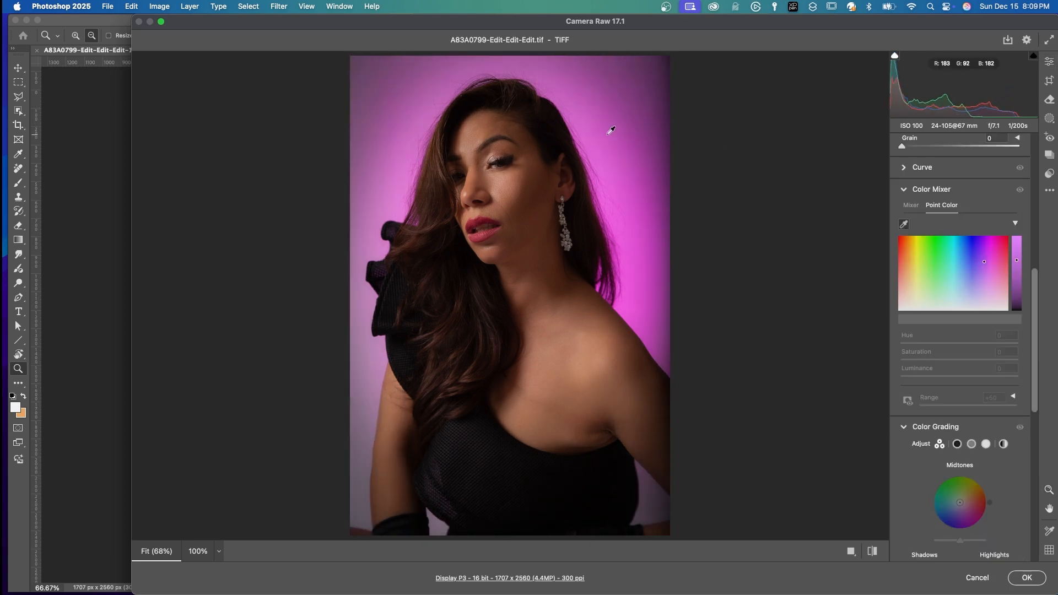
Sample the magenta background with Point Color, set its saturation to +12, and apply the Camera Raw edits
left_click(600, 141)
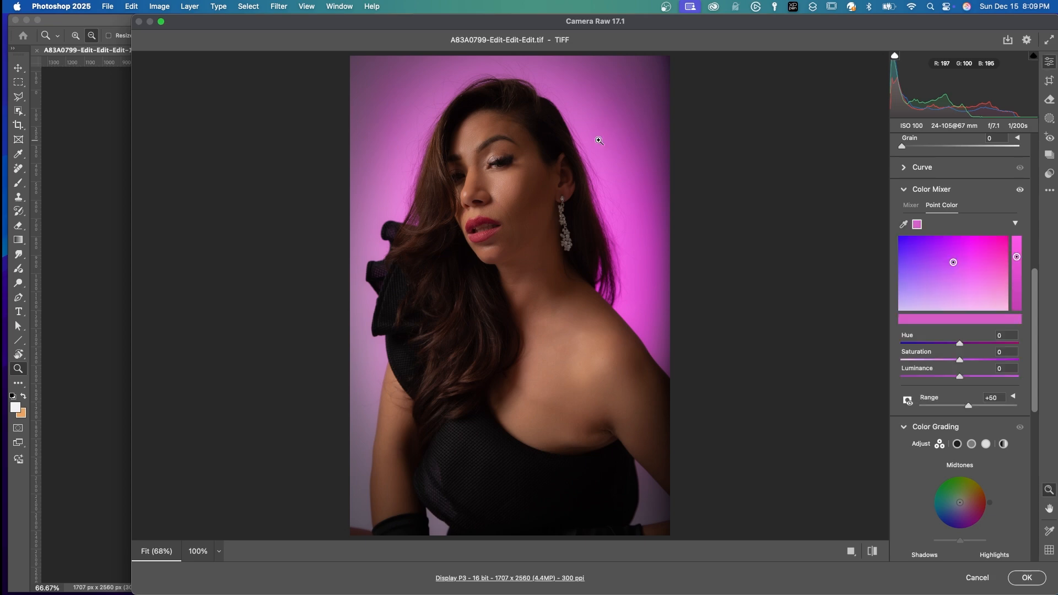
left_click_drag(960, 361, 968, 361)
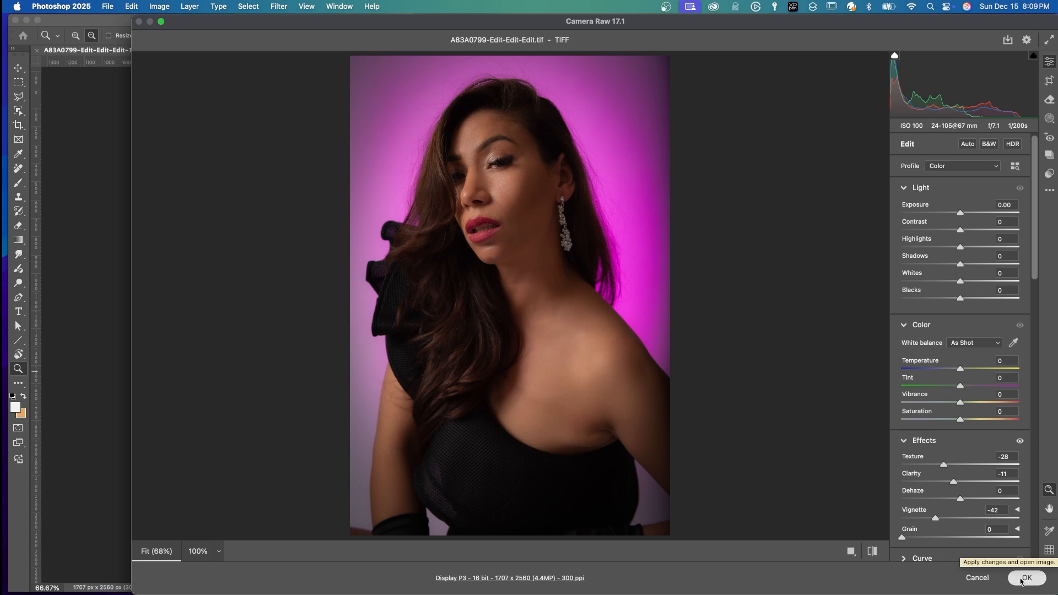
left_click(1027, 578)
Save and close the edited Smart Object portrait, and compare it with the previous version in the Lightroom filmstrip
left_click(107, 7)
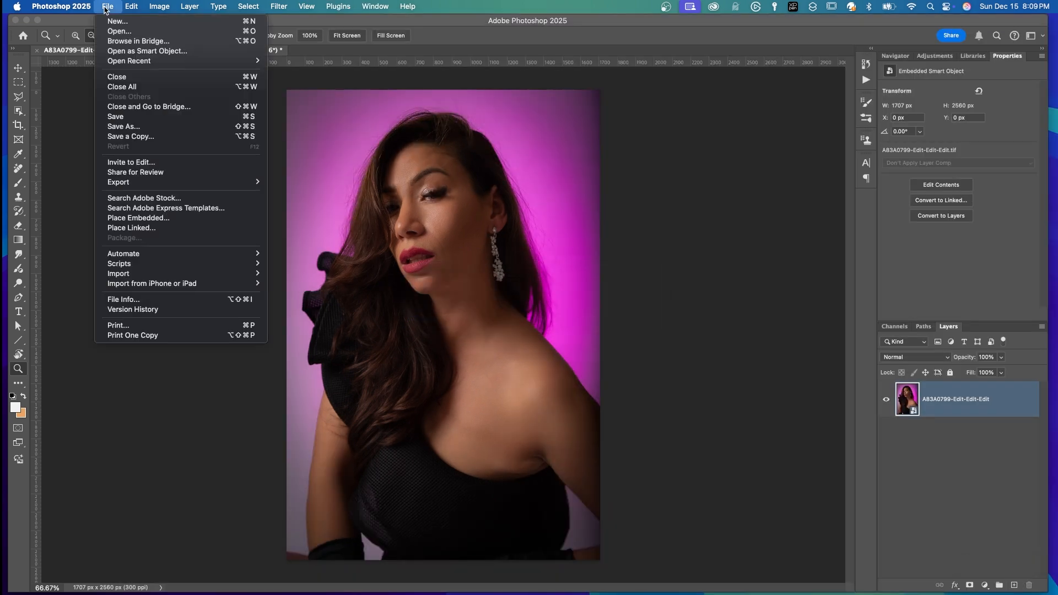
left_click(116, 116)
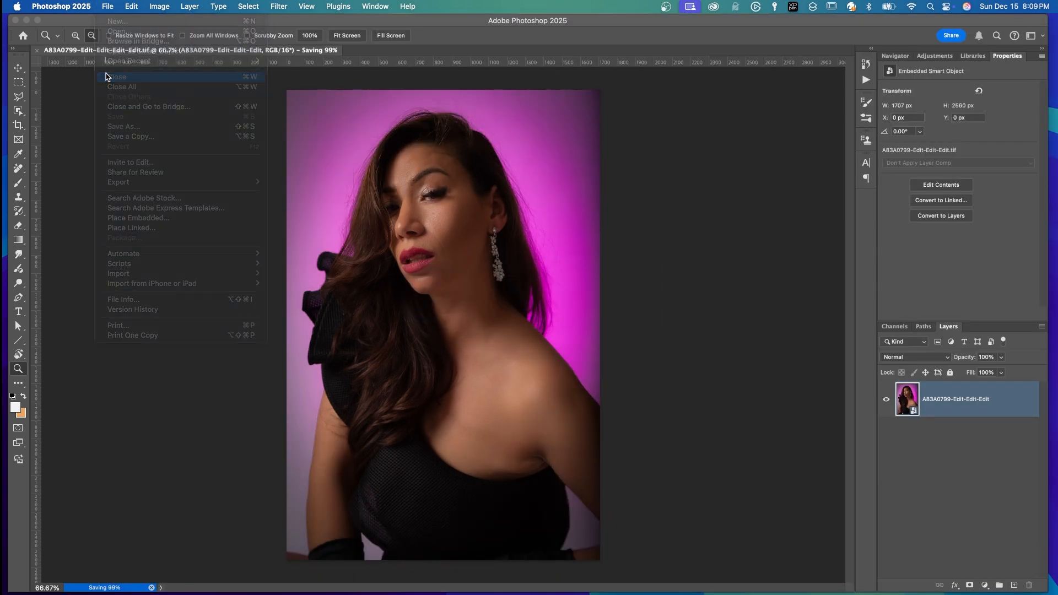
left_click(107, 77)
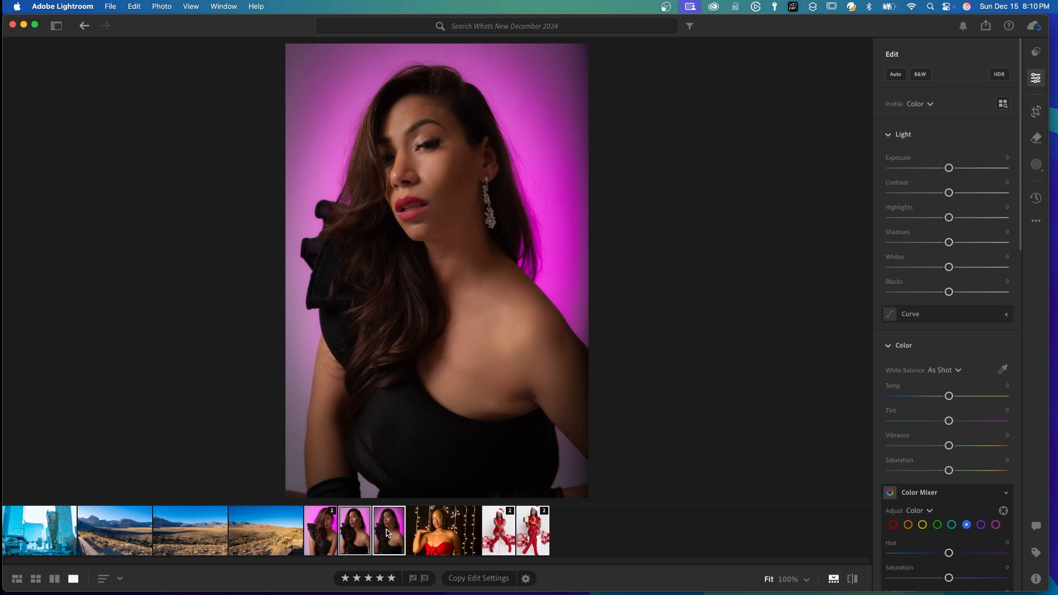
left_click(358, 532)
left_click(387, 533)
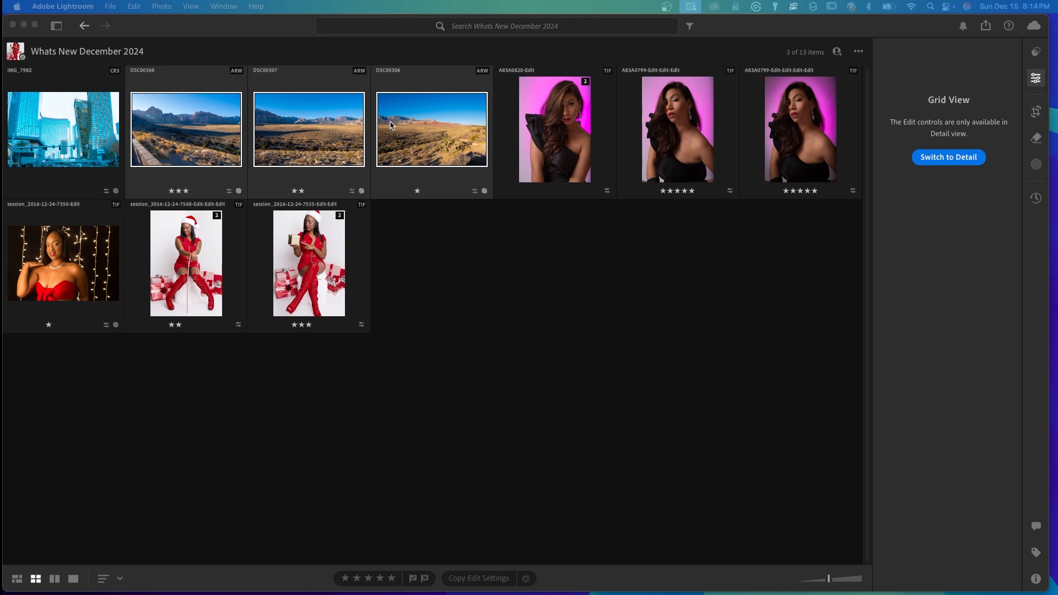
Open the three selected desert landscape photos together as layers in one Photoshop document
right_click(407, 134)
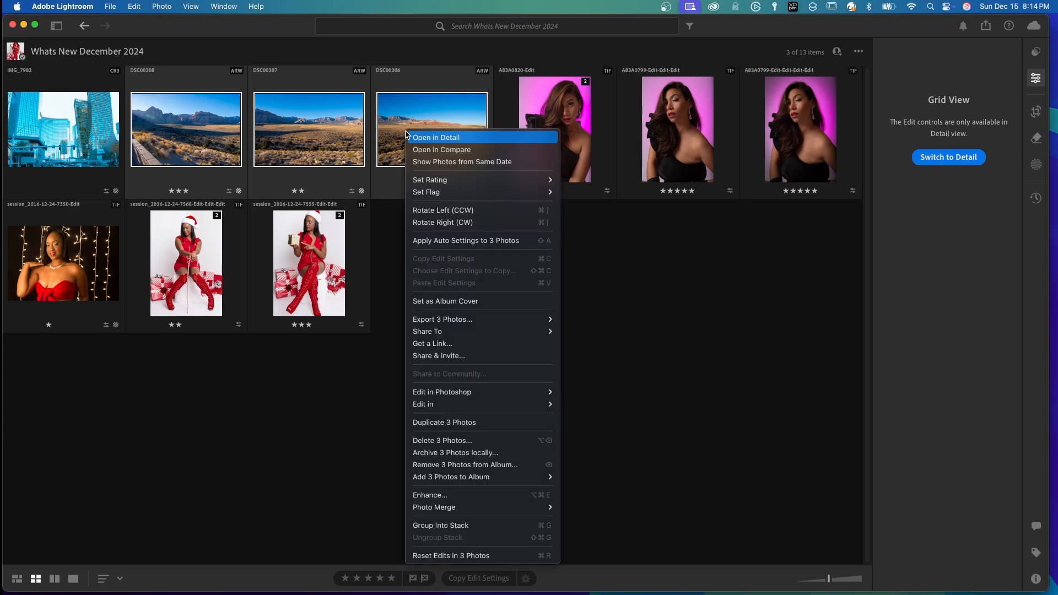
mouse_move(443, 392)
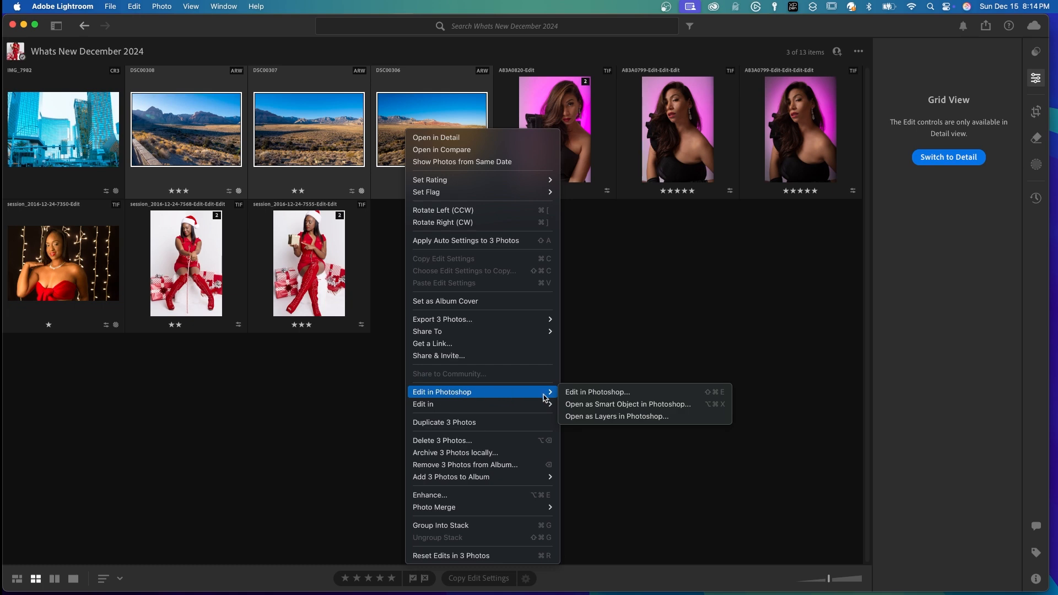
left_click(582, 417)
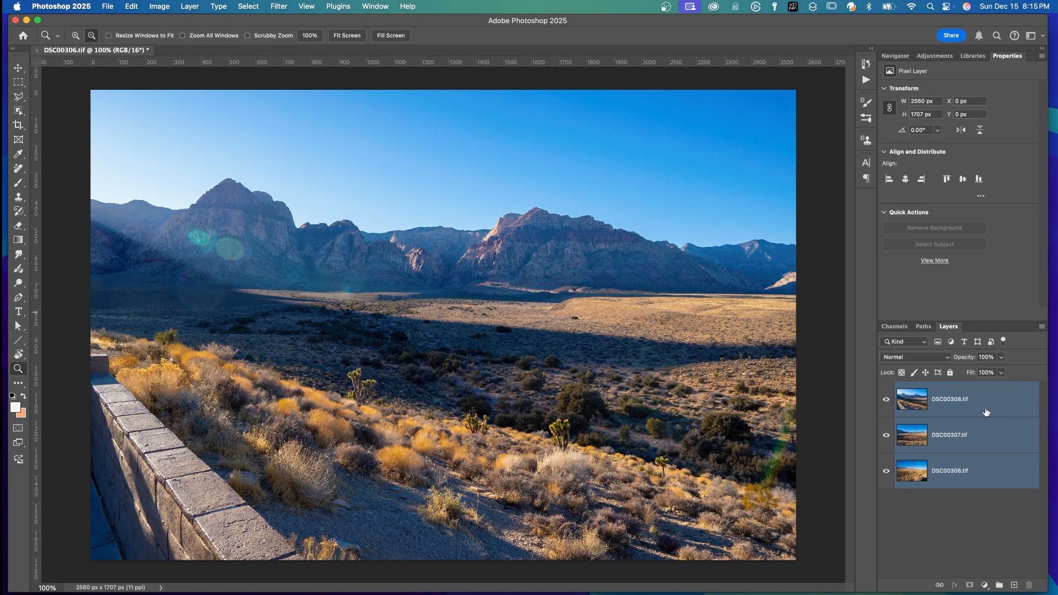
Auto-align the three landscape layers using Auto projection with Vignette Removal and Geometric Distortion correction enabled
left_click(130, 7)
left_click(156, 279)
left_click_drag(543, 258, 356, 182)
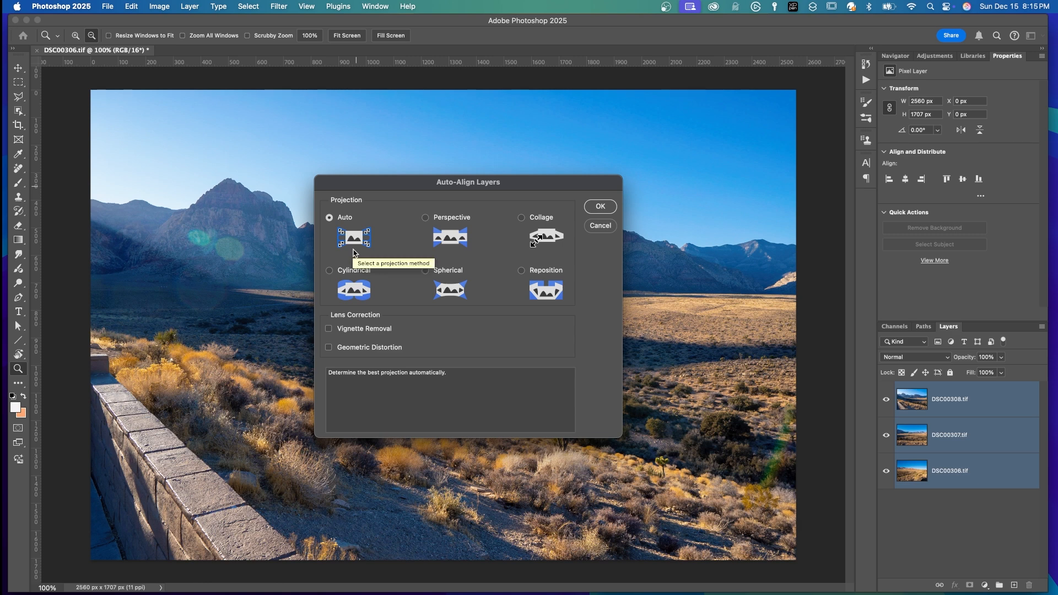
left_click(329, 329)
left_click(329, 347)
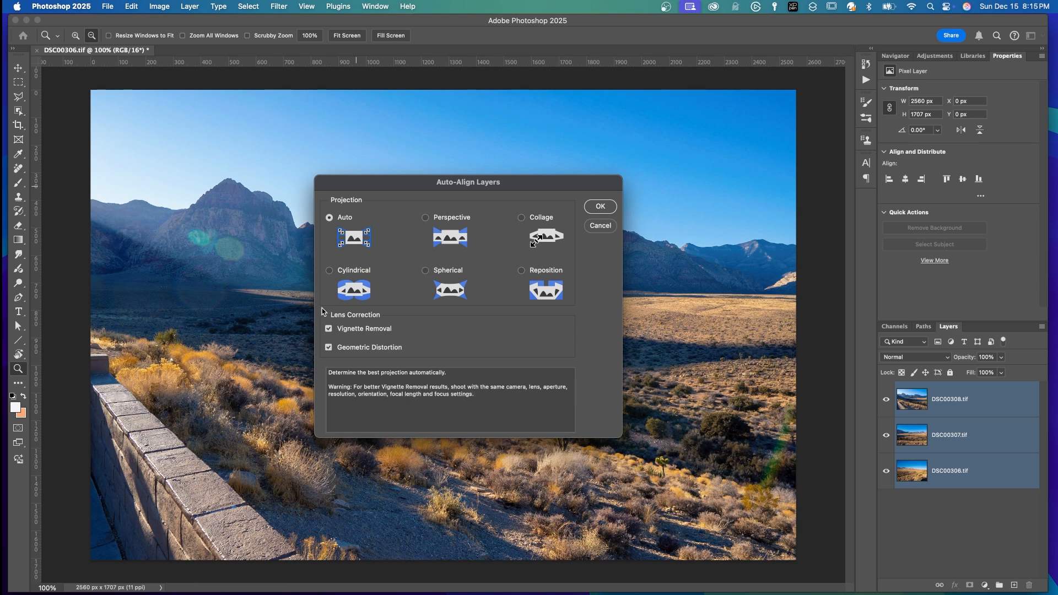
left_click(599, 207)
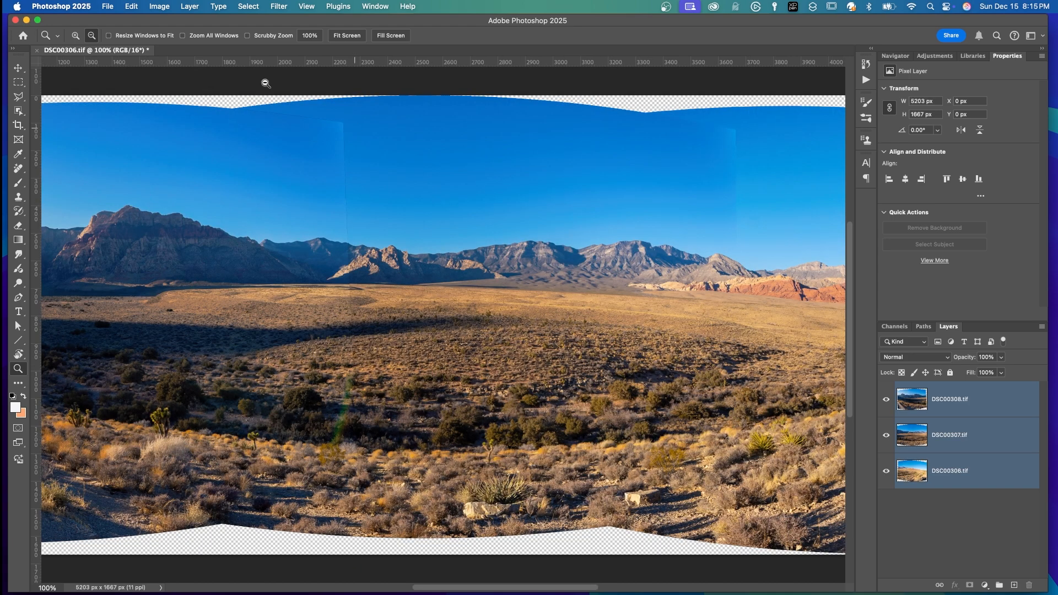
Auto-blend the aligned layers as a Panorama with Seamless Tones and Colors and Content Aware Fill Transparent Areas, and save the document
left_click(133, 6)
left_click(154, 291)
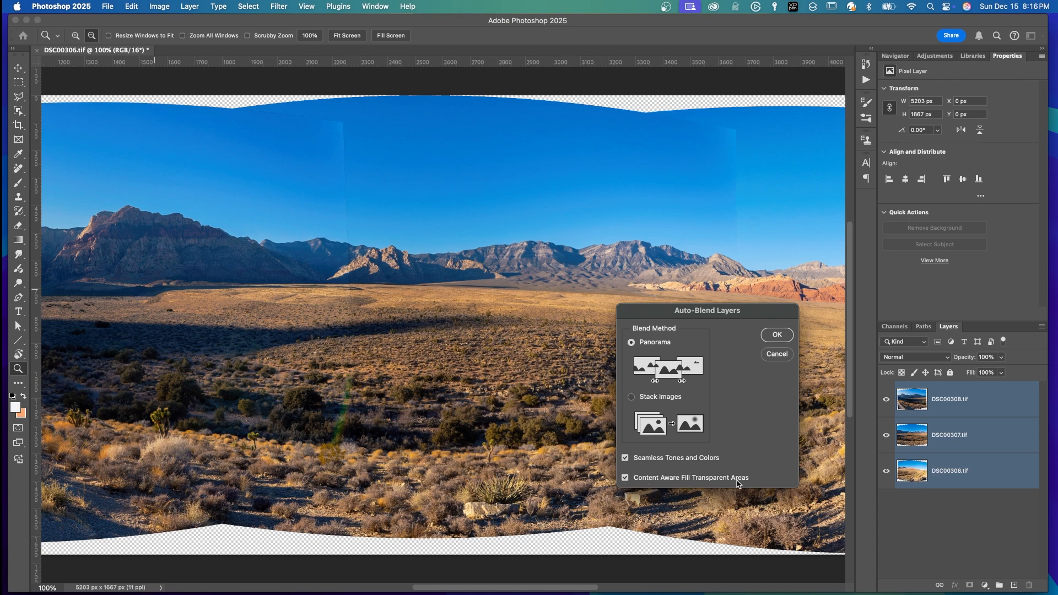
left_click(786, 331)
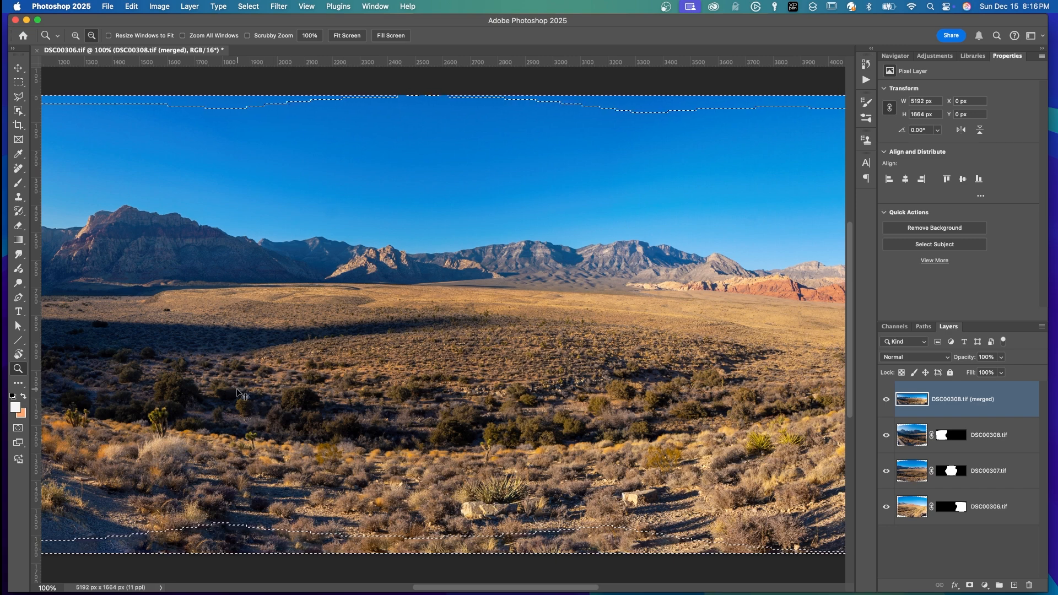
key("super+d")
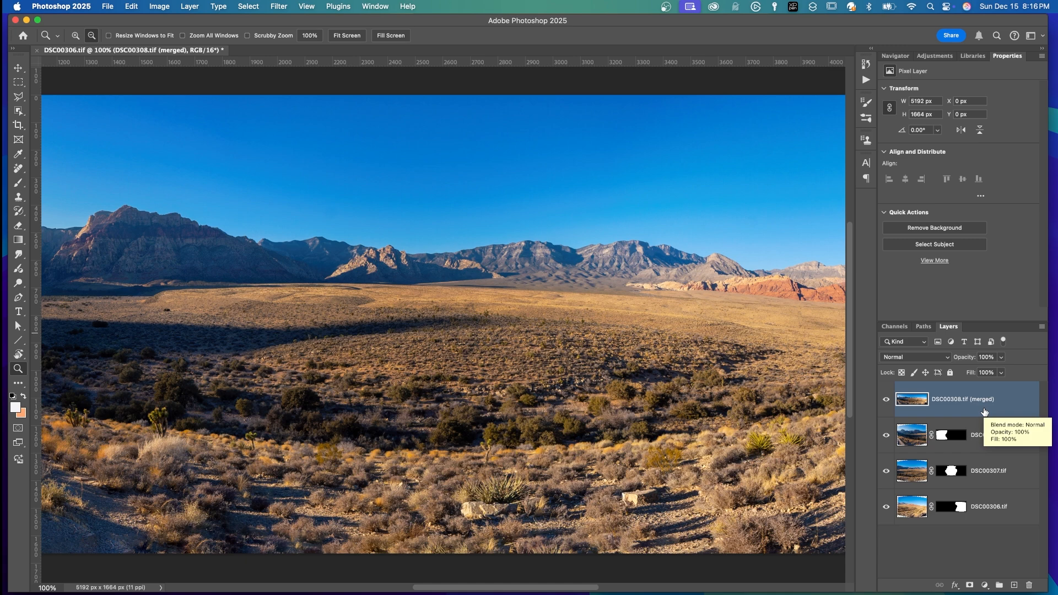
left_click(109, 6)
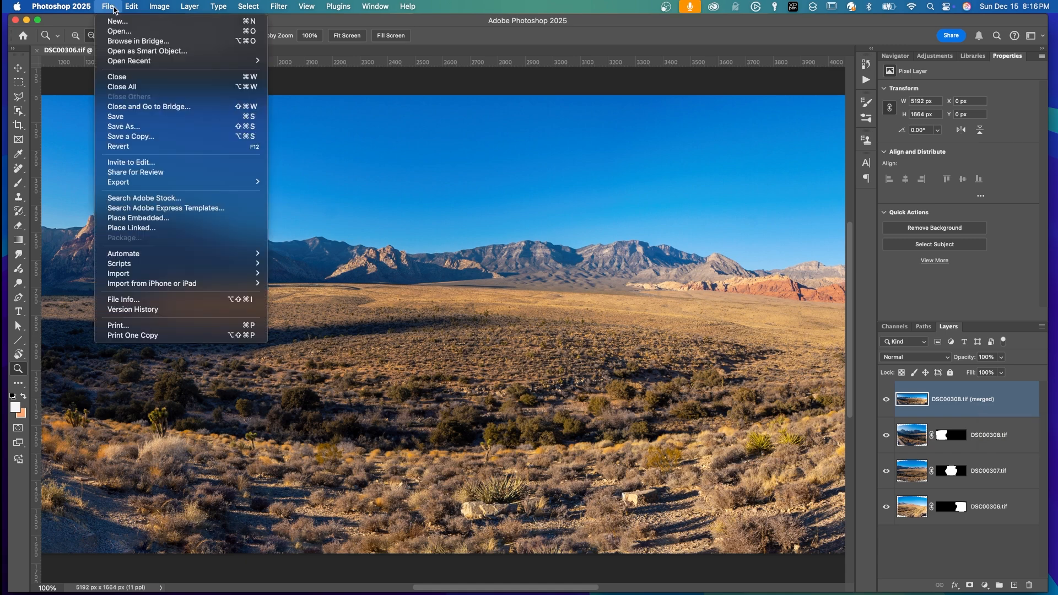
left_click(121, 117)
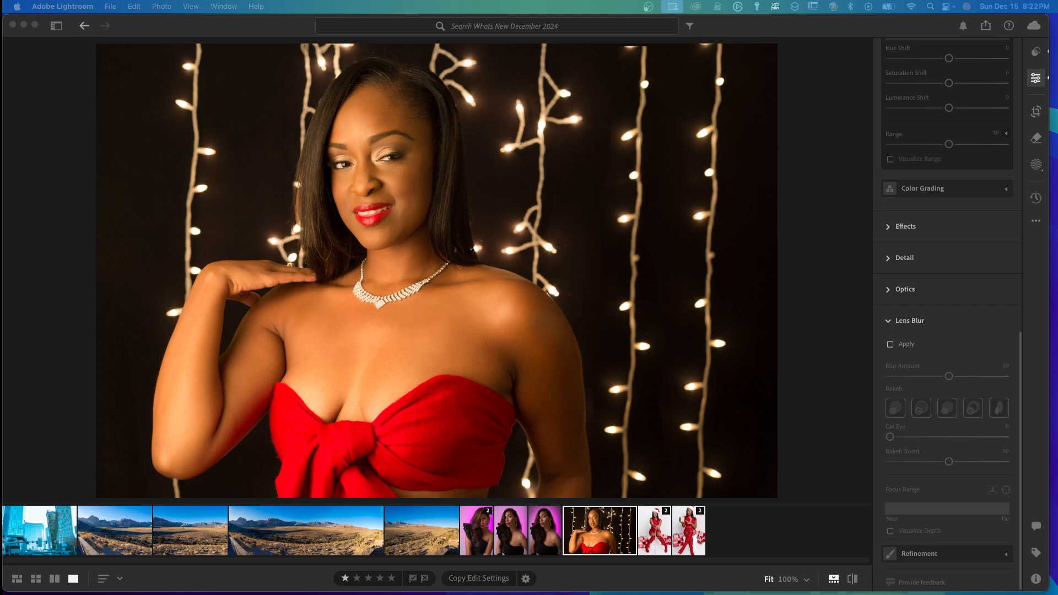
Apply Lens Blur to the string-lights portrait with Blur Amount 72, circular bokeh and Cat Eye 48
left_click(891, 344)
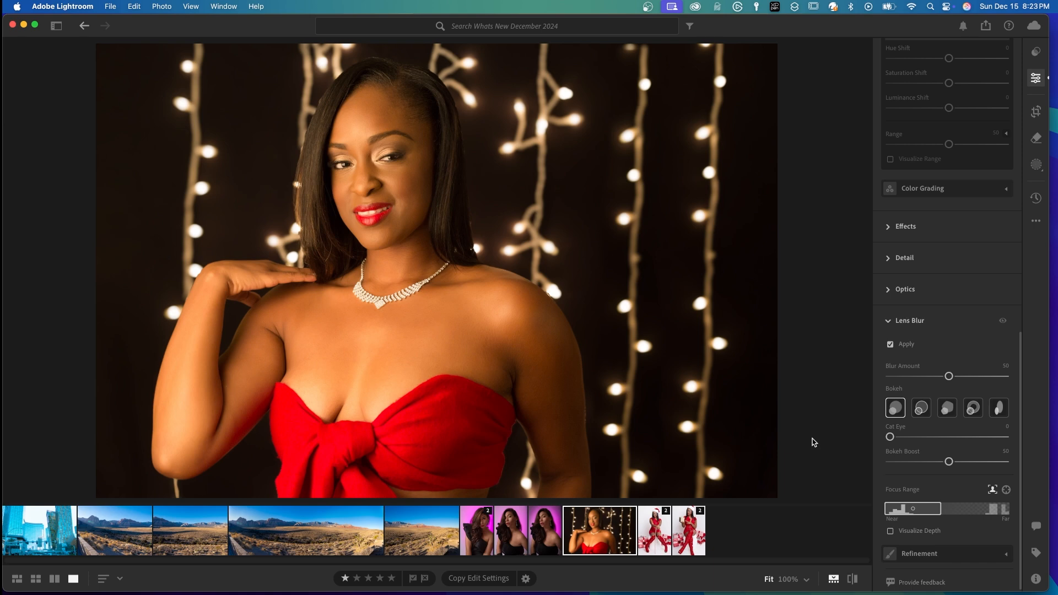
left_click(1003, 322)
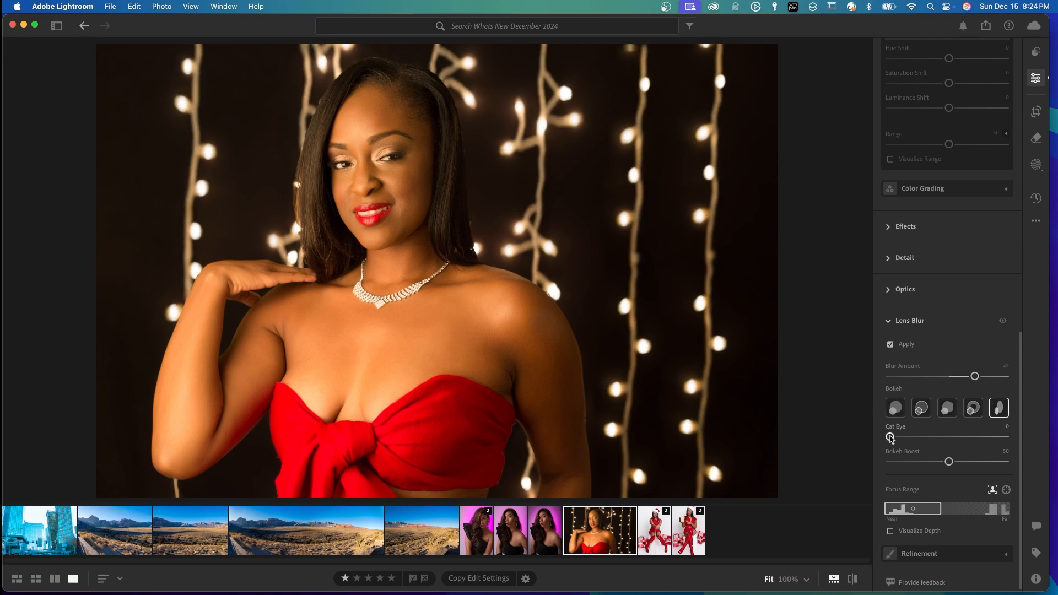
left_click_drag(890, 437, 1013, 446)
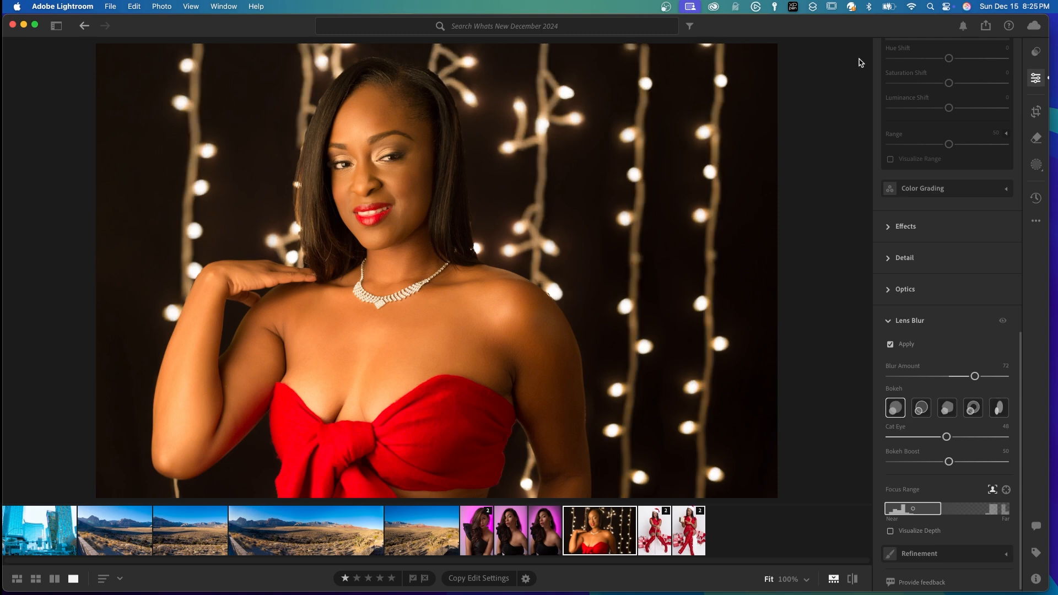
Try the Ring preset from Adaptive: Blur Background on the portrait at amount 150, and reset the blur
left_click(1037, 53)
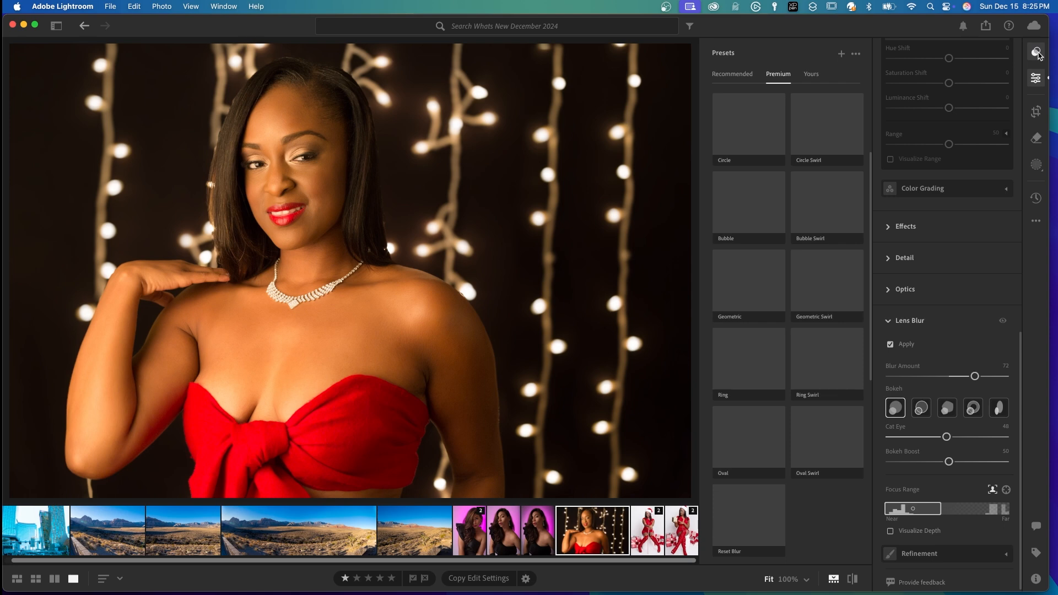
left_click(779, 75)
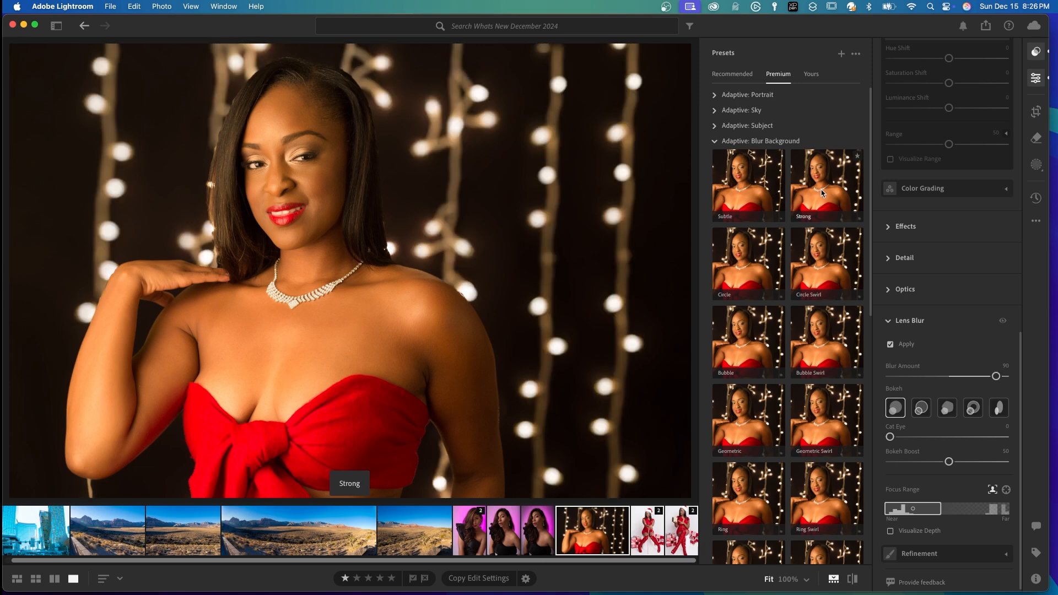
scroll(824, 194, "down", 1)
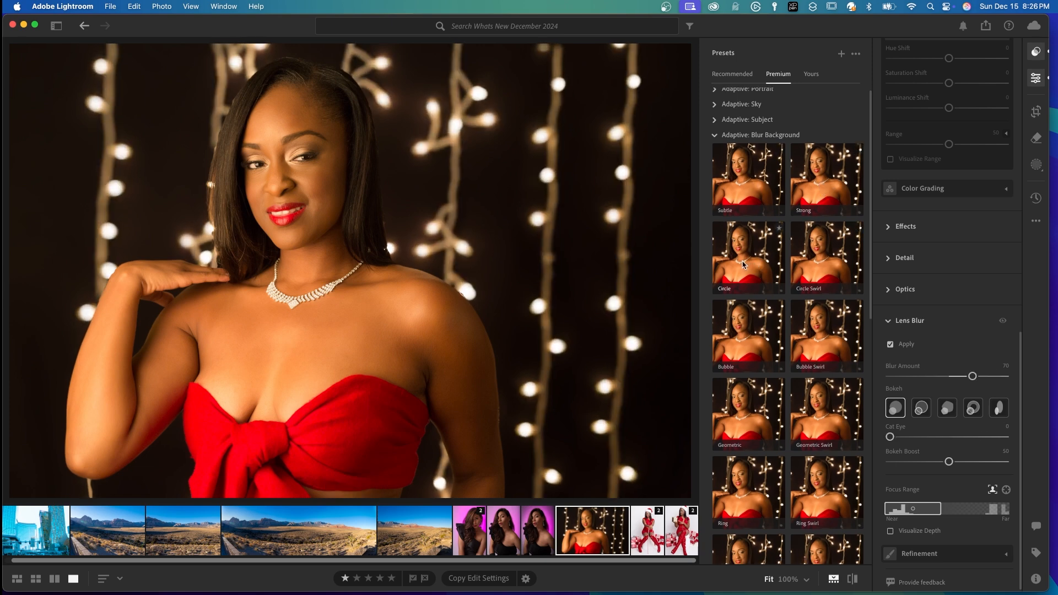
scroll(772, 322, "down", 5)
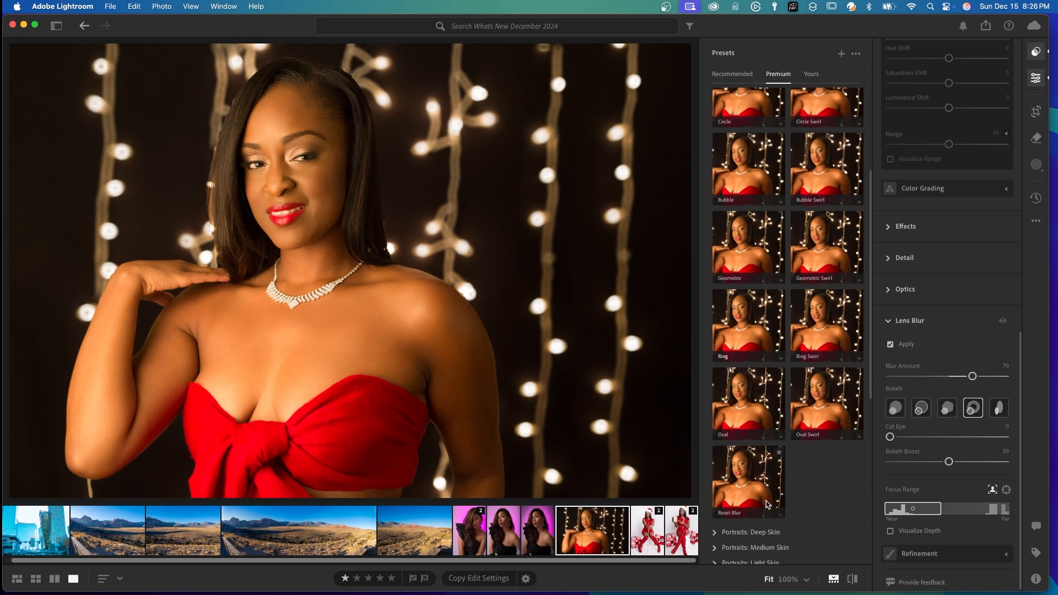
left_click(743, 328)
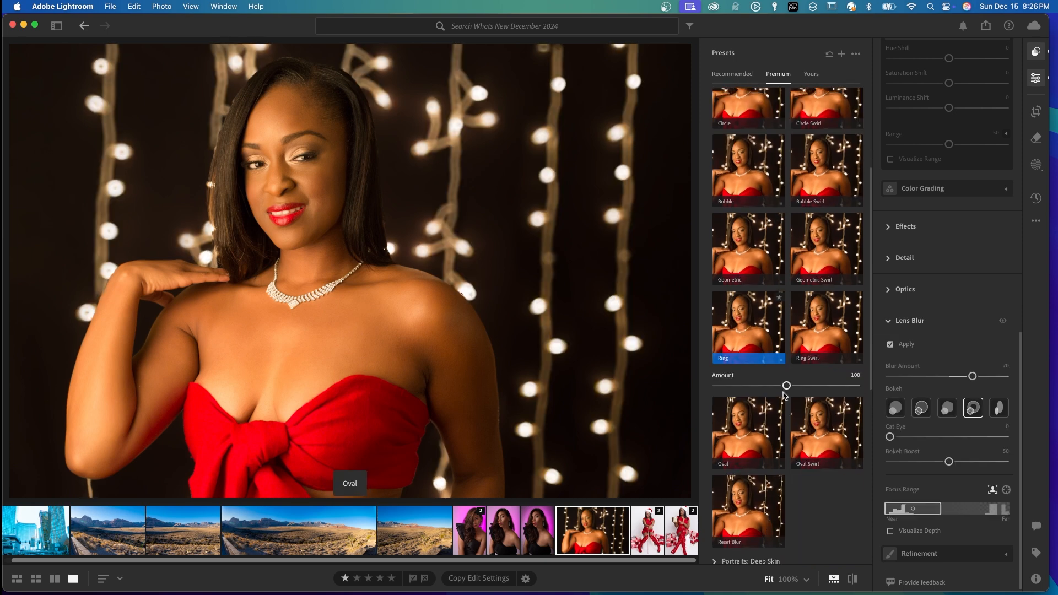
left_click_drag(787, 387, 822, 390)
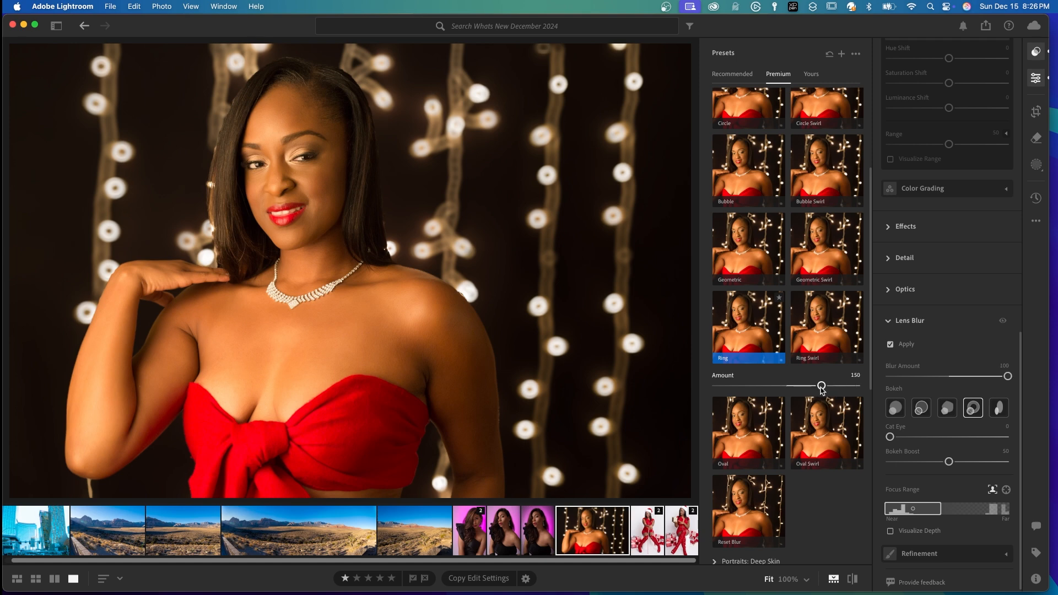
left_click(736, 524)
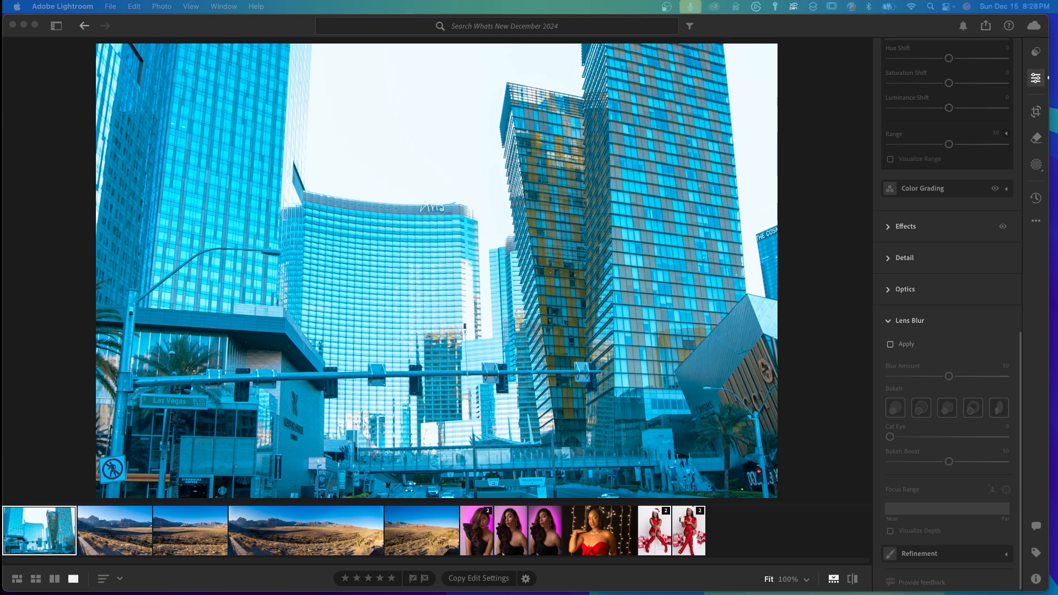
Crop the city buildings photo to a 16 x 9 aspect, trimming in both side edges
left_click(1037, 111)
left_click(963, 76)
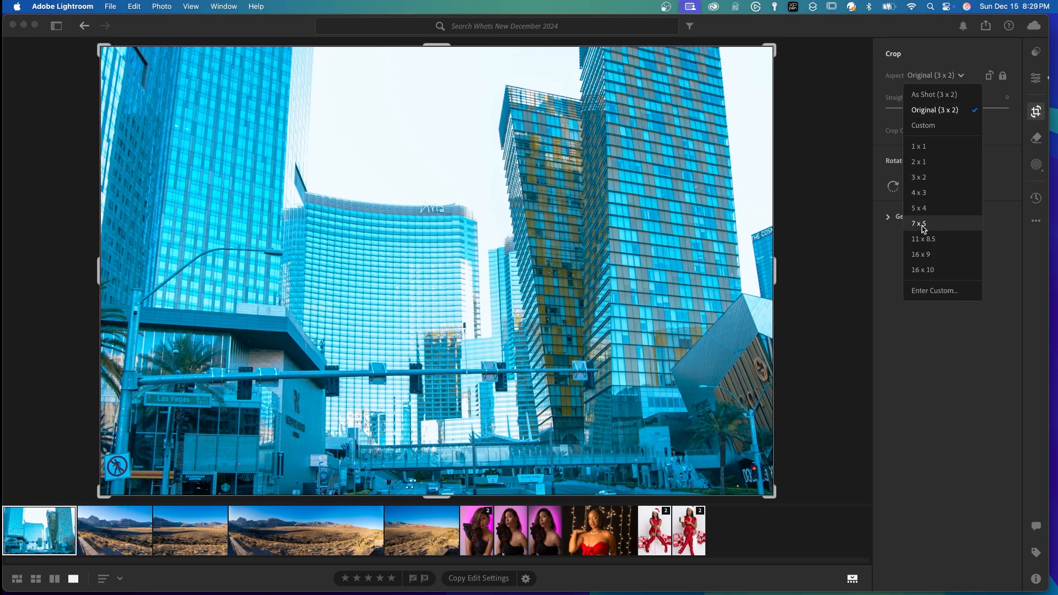
left_click(921, 255)
left_click_drag(100, 270, 118, 274)
left_click_drag(119, 273, 121, 273)
mouse_move(754, 271)
left_mouse_down()
mouse_move(724, 272)
mouse_move(734, 272)
left_mouse_up()
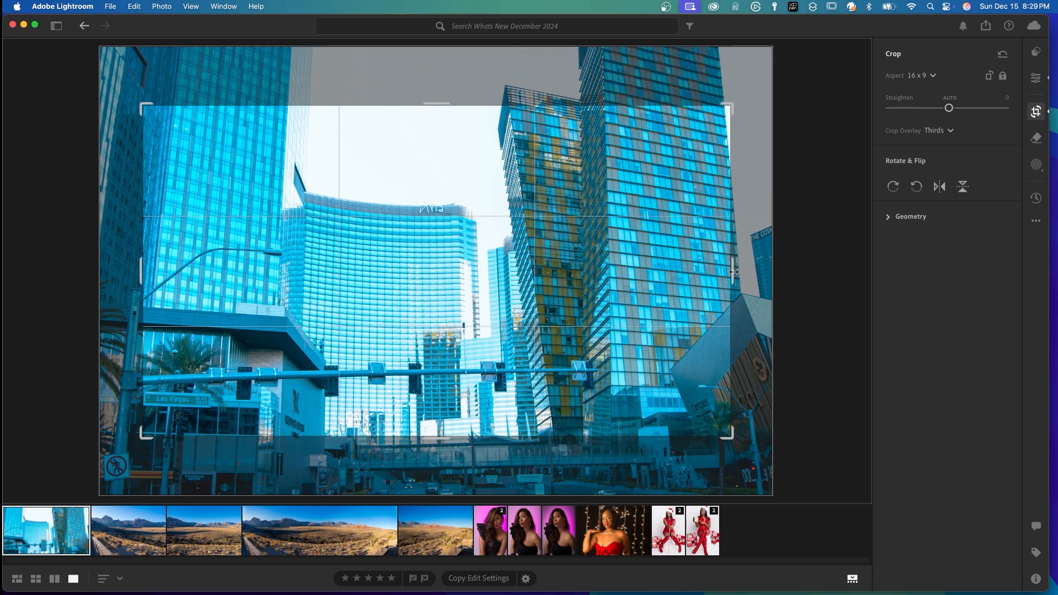
left_click_drag(141, 273, 136, 274)
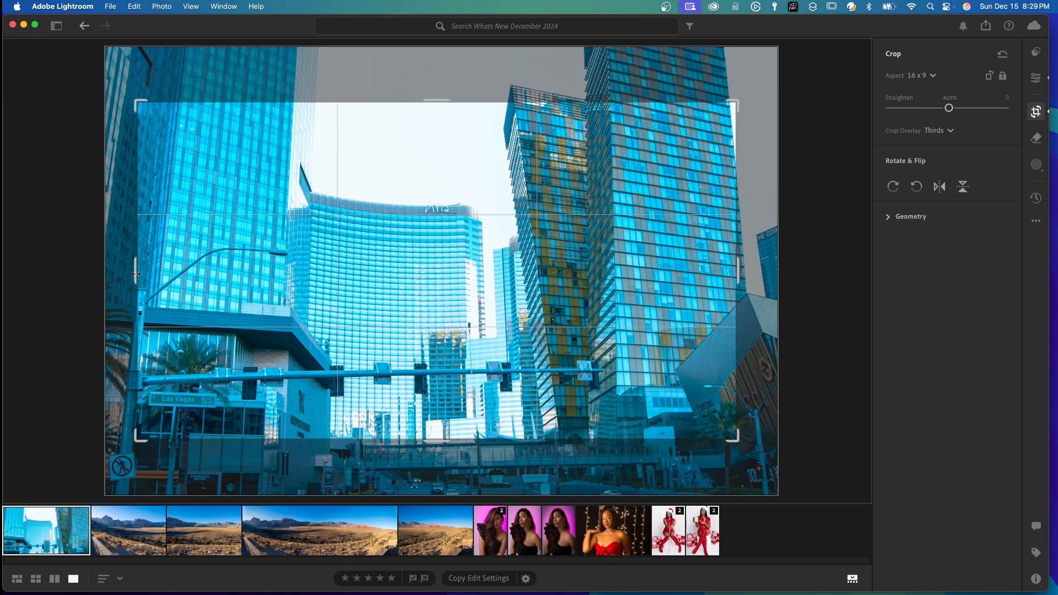
key("Return")
Remove the curved street lamp and its pole with generative AI, using a brush size of 13
left_click(1037, 139)
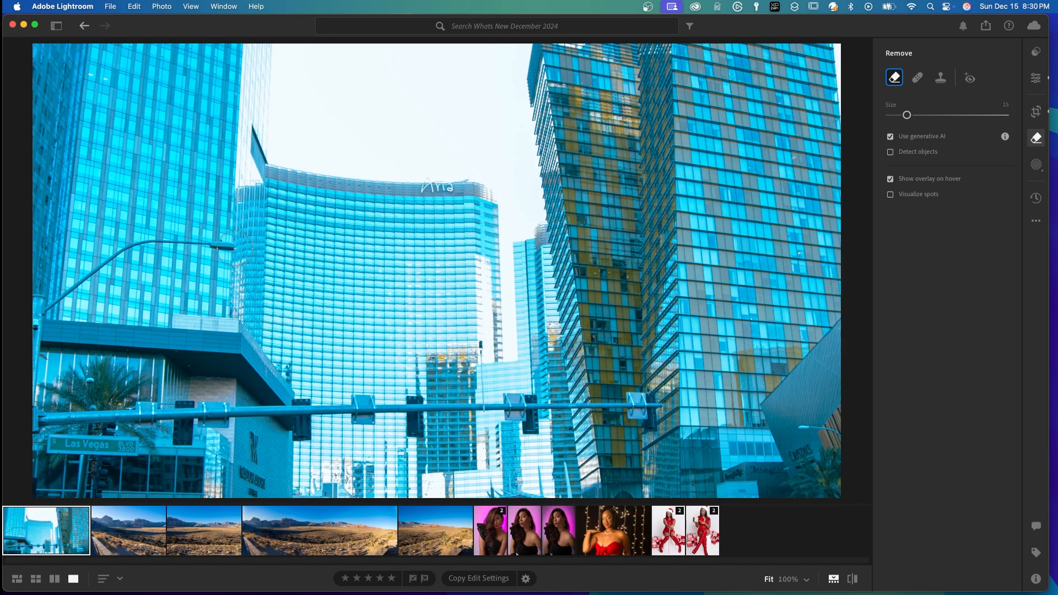
key("bracketleft")
key("bracketleft")
mouse_move(234, 246)
left_mouse_down()
mouse_move(150, 247)
mouse_move(94, 277)
mouse_move(37, 341)
mouse_move(38, 433)
left_mouse_up()
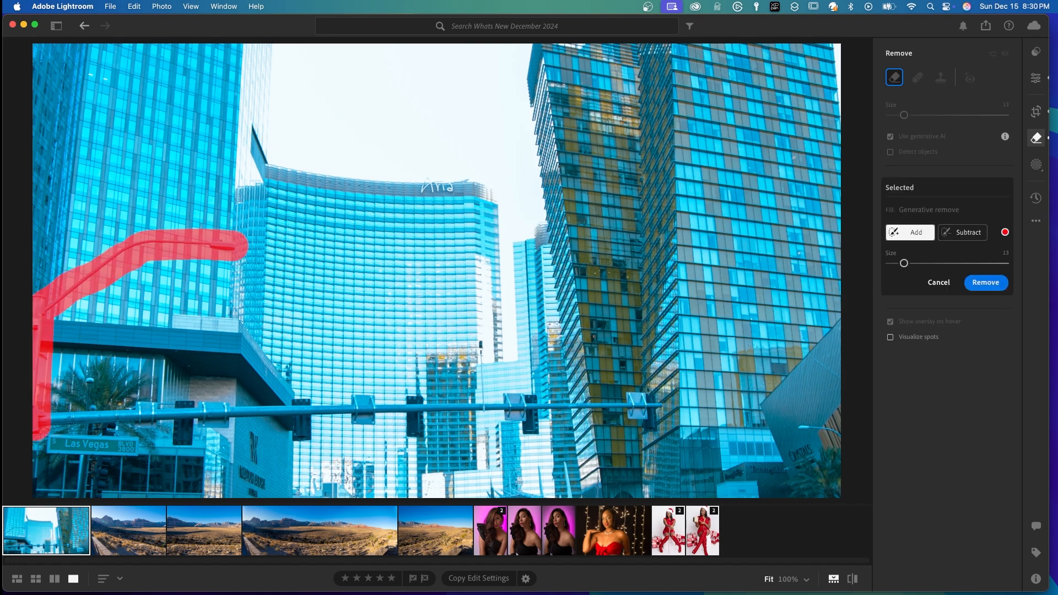
left_click(984, 283)
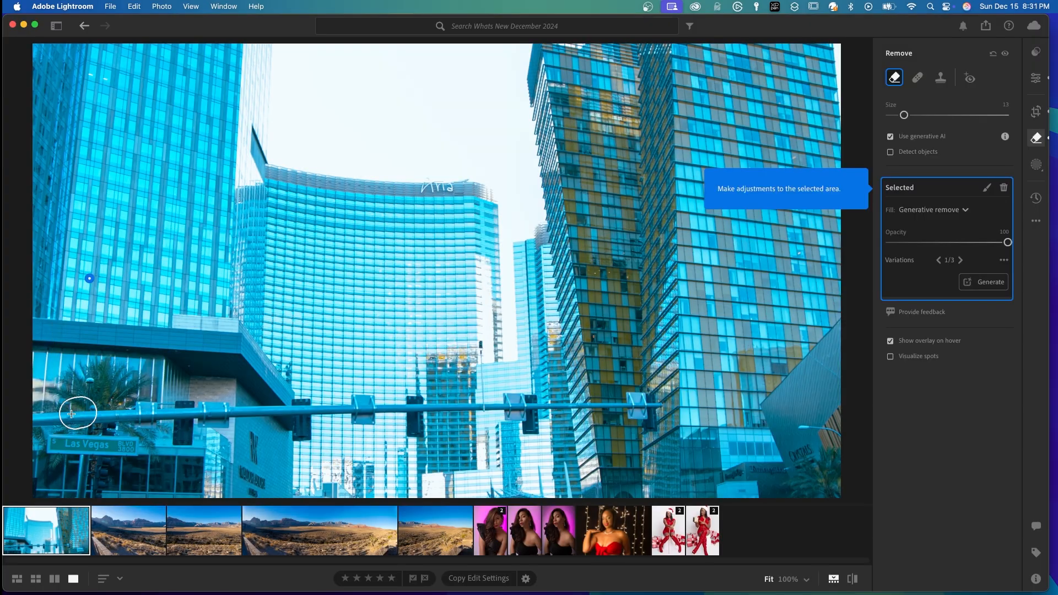
Remove the horizontal traffic-signal beam across the buildings with generative removal, and return to the edit controls
left_click_drag(40, 415, 659, 418)
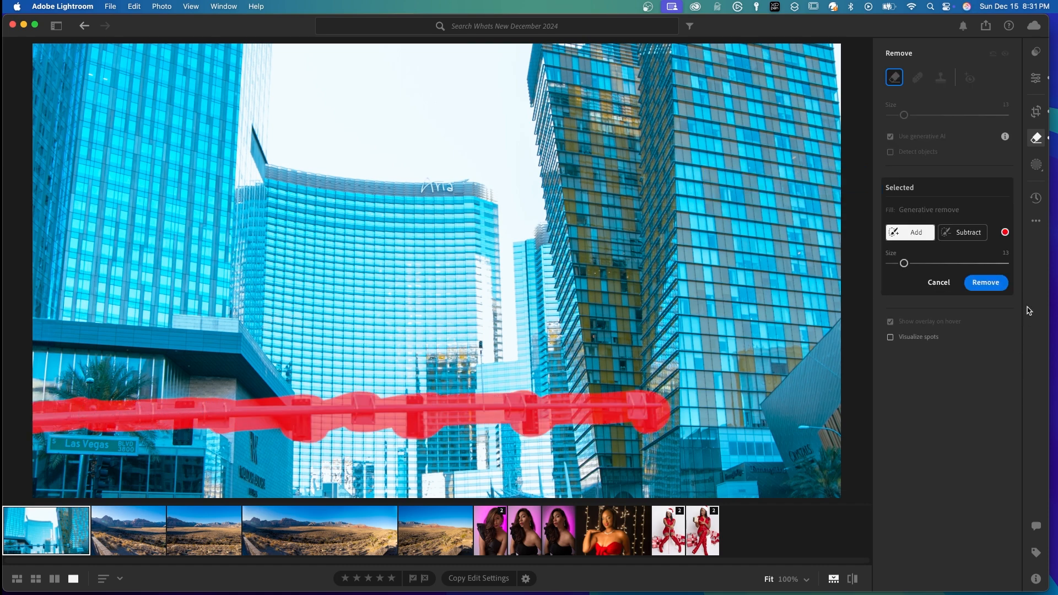
left_click(984, 282)
left_click(1036, 78)
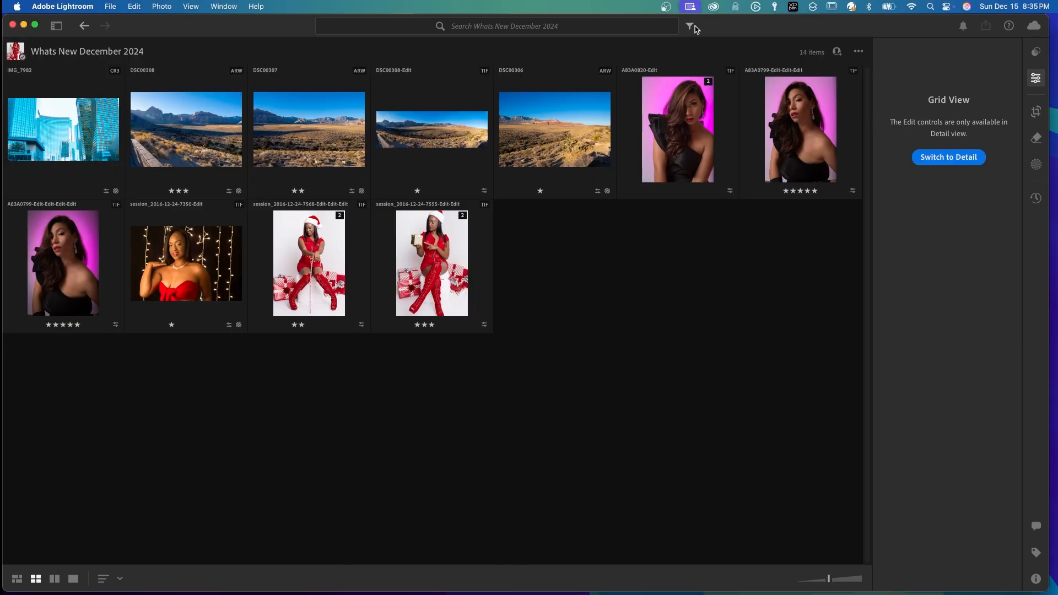
Show the filter options for the Whats New December 2024 album and view the Extension filter choices
left_click(692, 27)
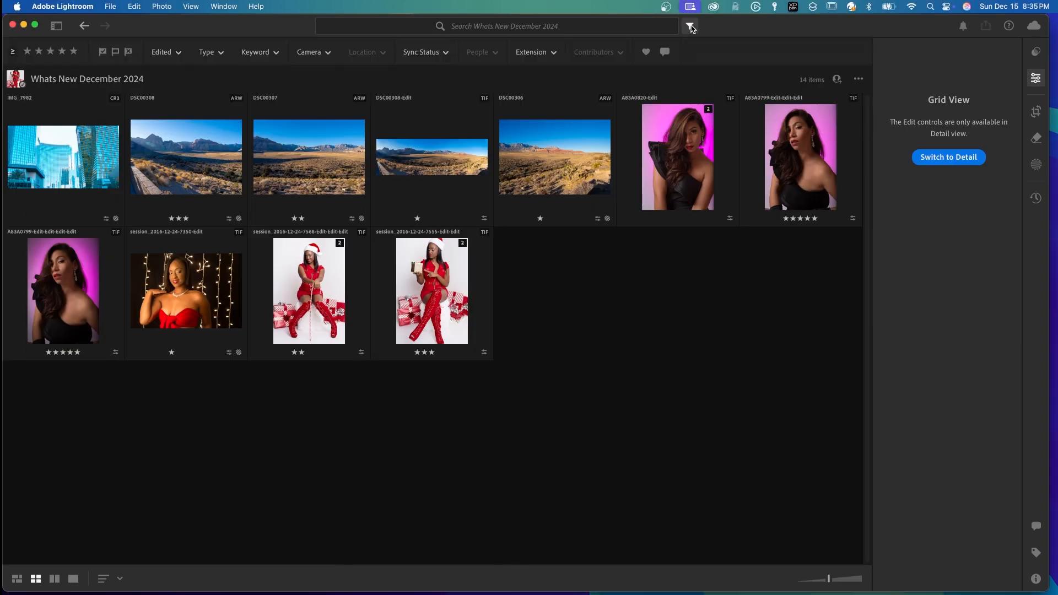
left_click(554, 53)
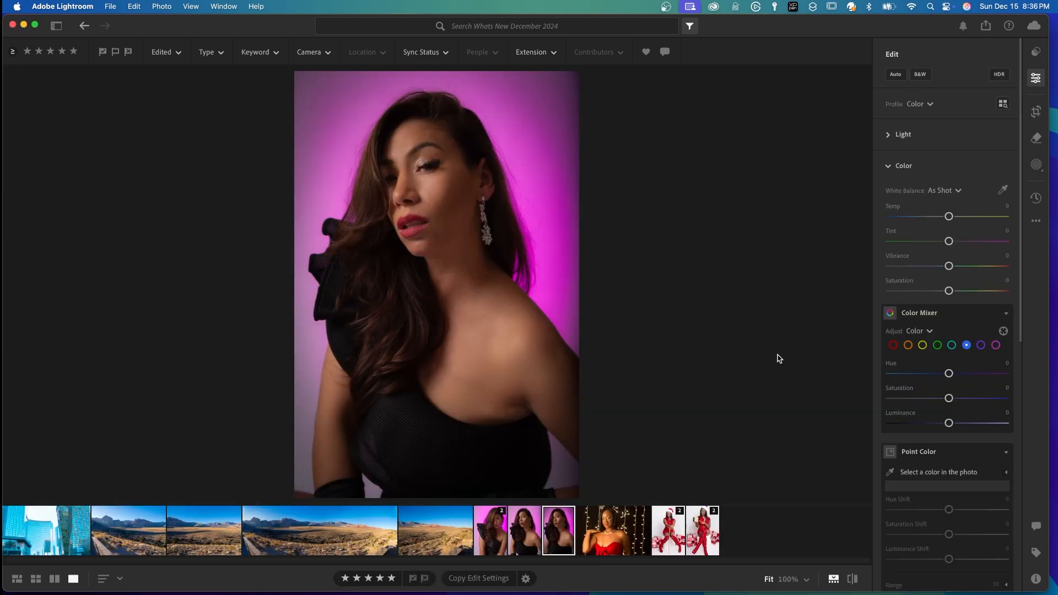
Show the photo info for the purple-background portrait, including its Alt Text and Extended Description fields
left_click(1037, 580)
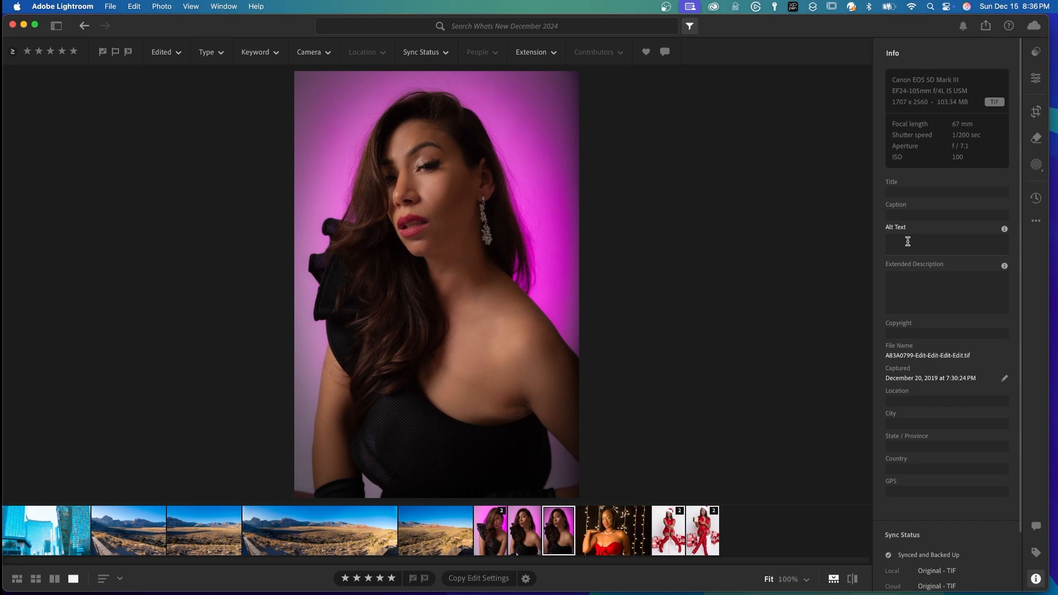
Enable third-party controllers in the Interface preferences and save the change
left_click(54, 6)
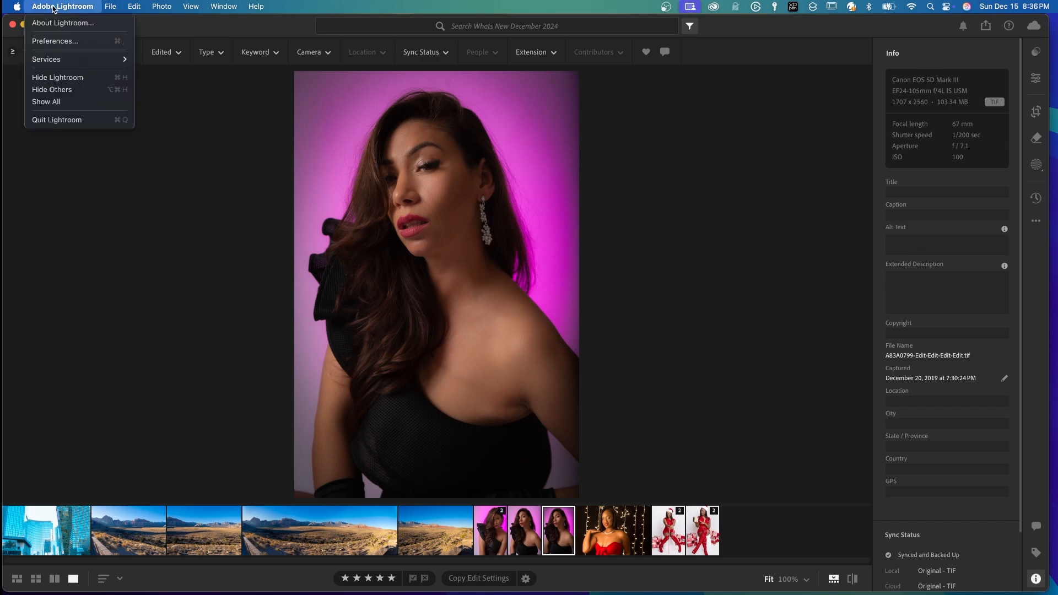
left_click(53, 40)
left_click(357, 248)
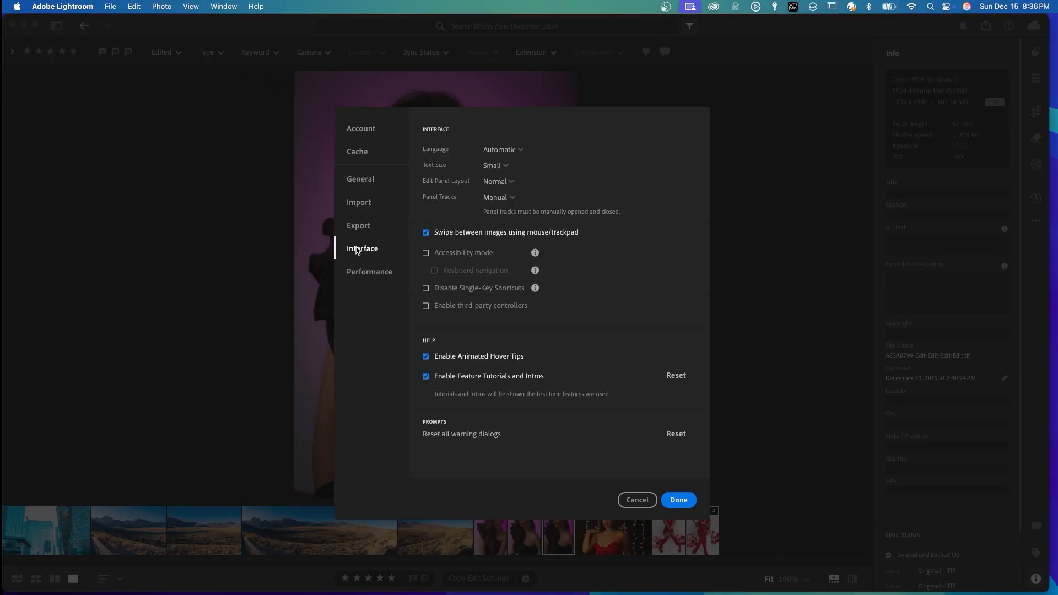
left_click(428, 308)
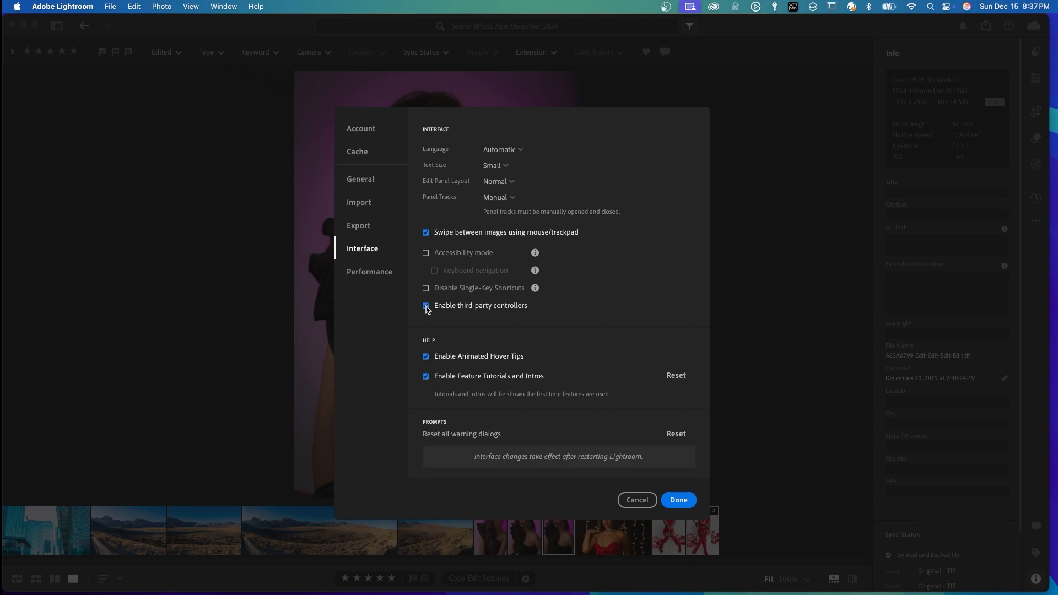
left_click(678, 501)
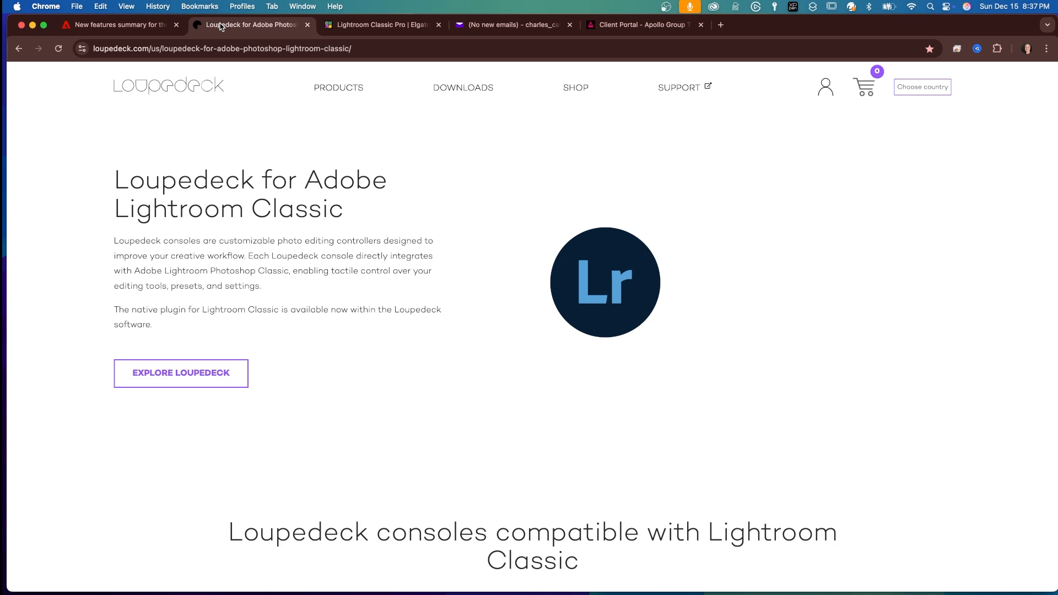
View the Lightroom Classic Pro profile pack for Stream Deck on the Elgato Marketplace page in Chrome
left_click(369, 28)
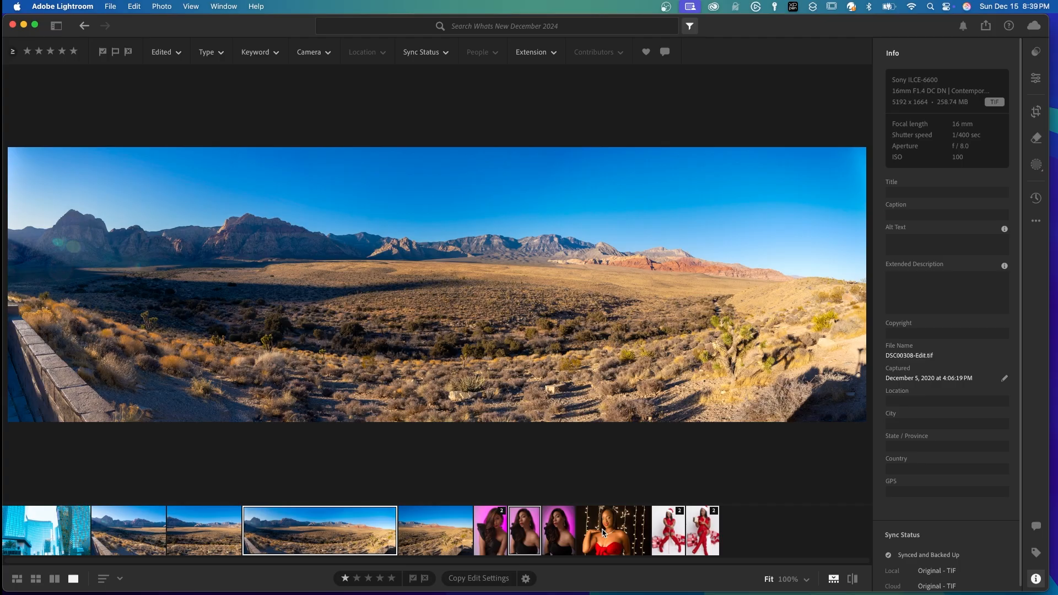
Switch to Lightroom and view the red-dress photo with string lights, both Santa-hat photos, and the last purple-background portrait
left_click(604, 532)
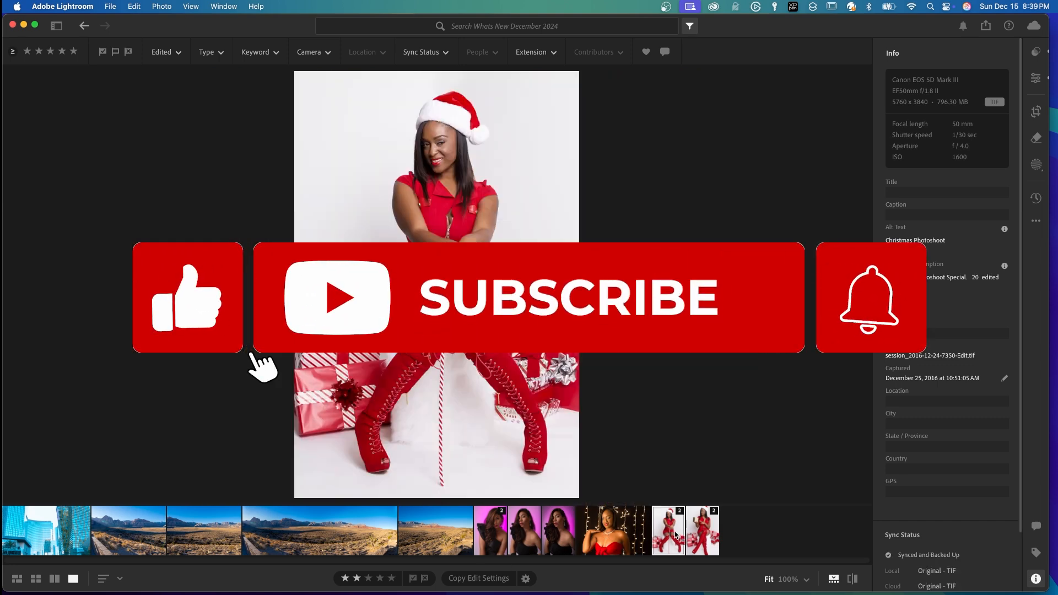
left_click(677, 533)
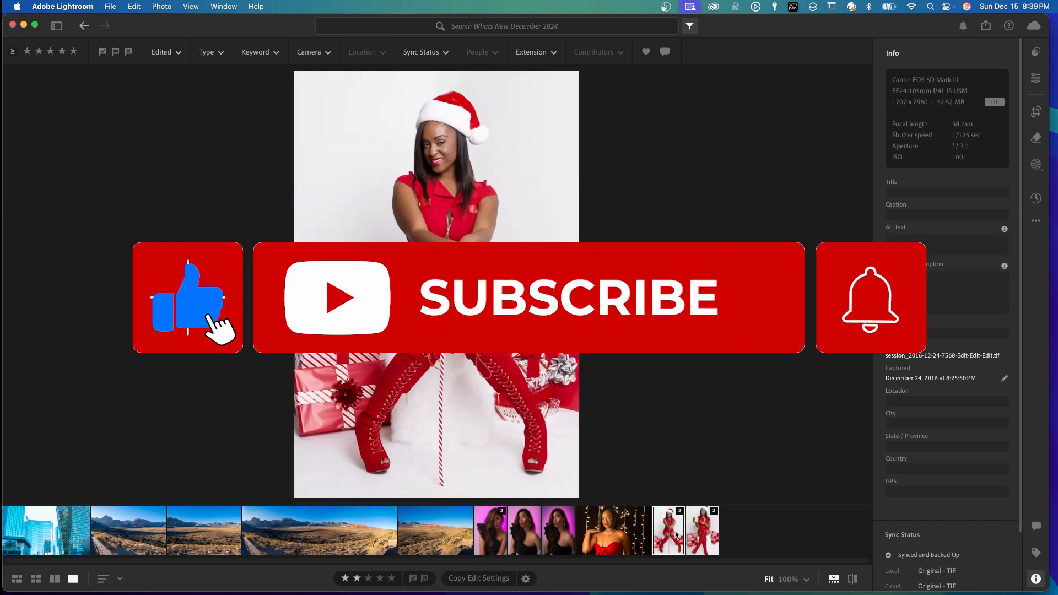
left_click(708, 535)
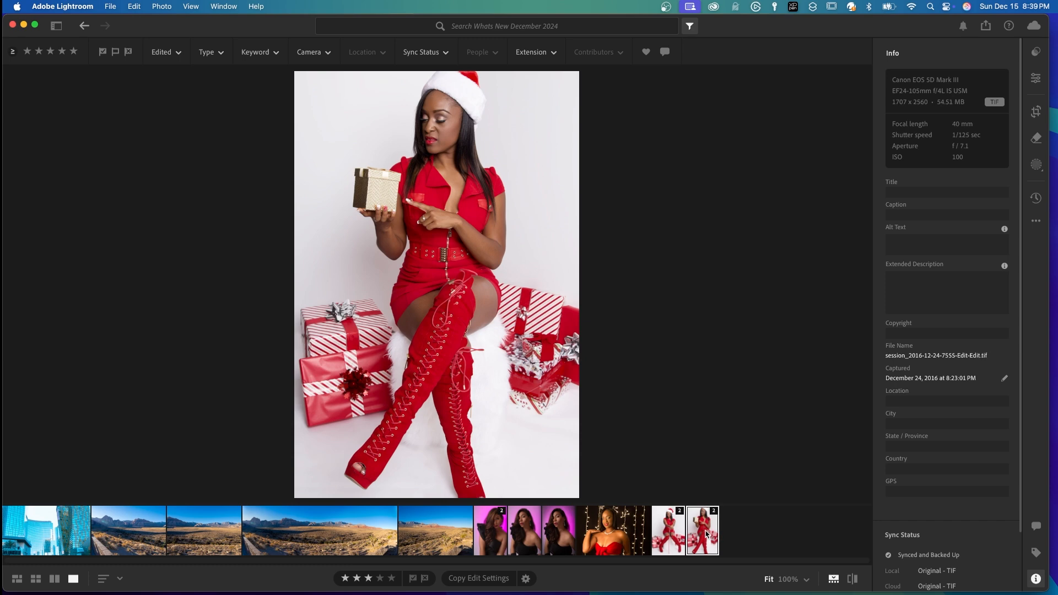
left_click(558, 529)
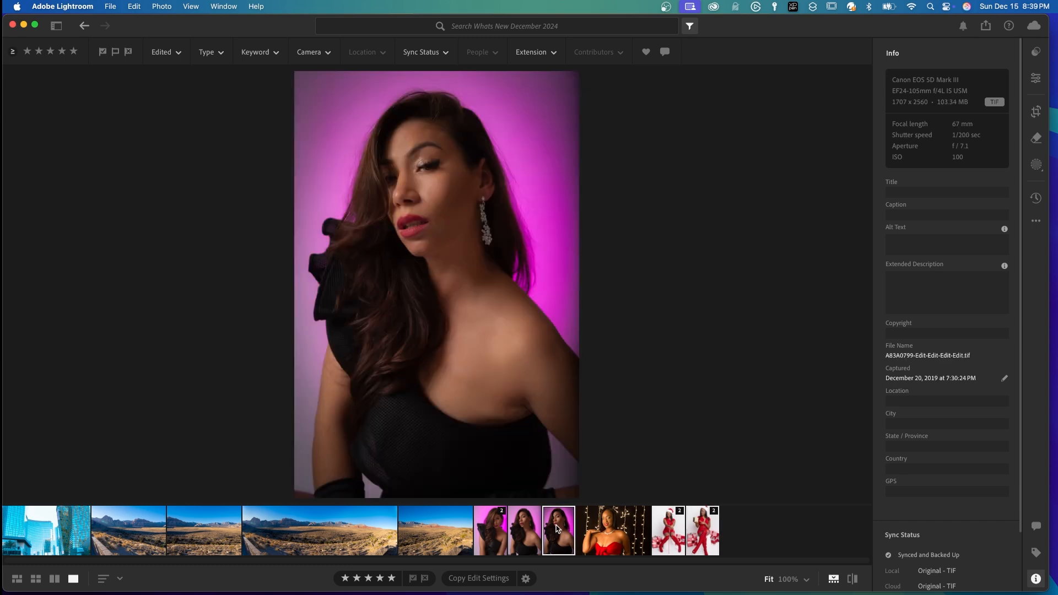